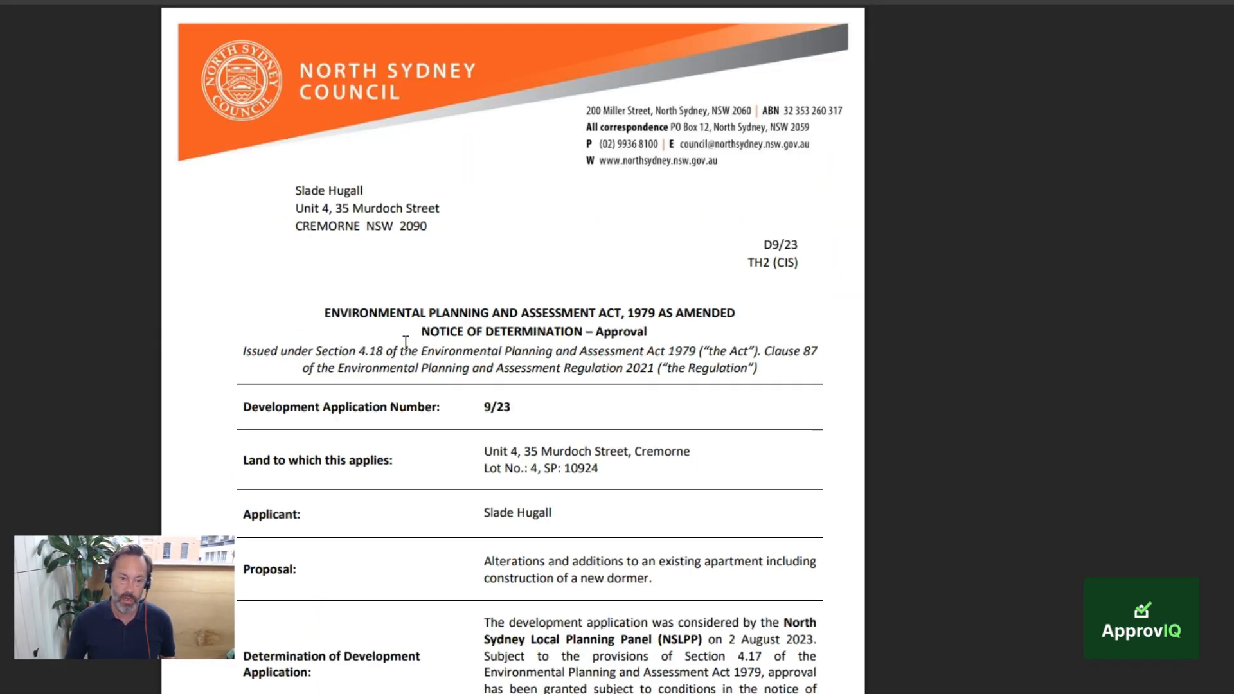
Step: Examine the development consent PDF's index of conditions, noting how the conditions are numbered from A1 through G6
scroll(406, 341, down, 15)
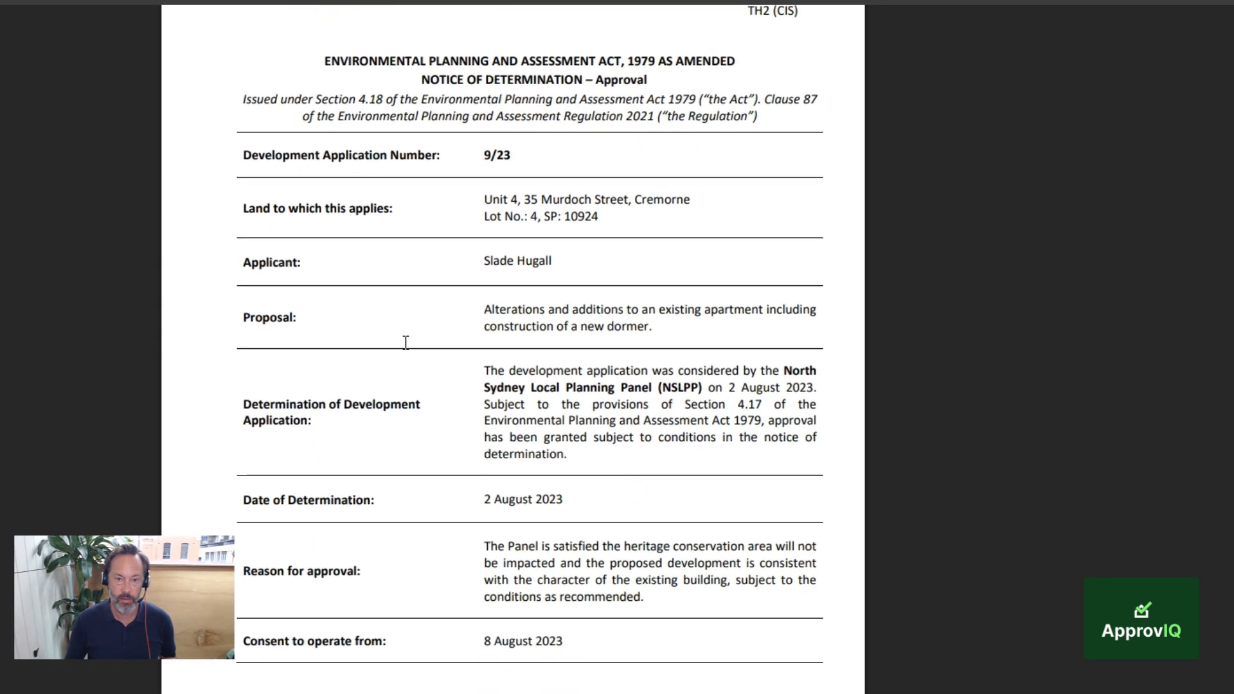
scroll(405, 343, down, 8)
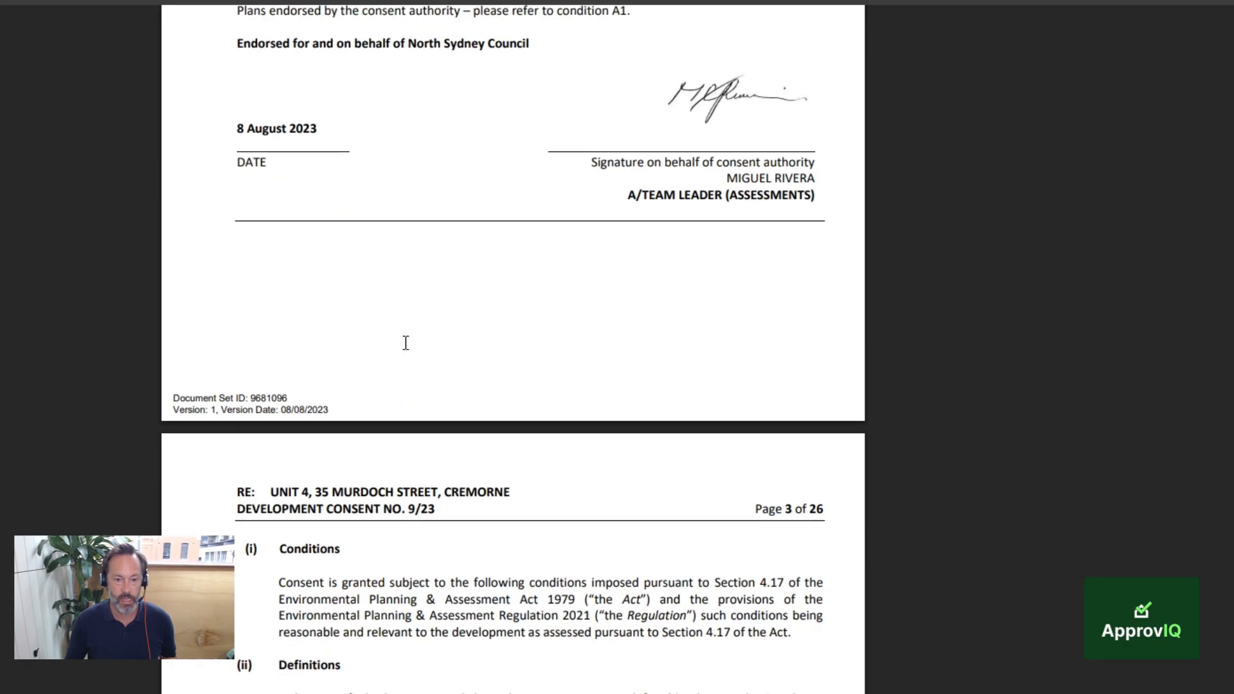
scroll(405, 343, down, 7)
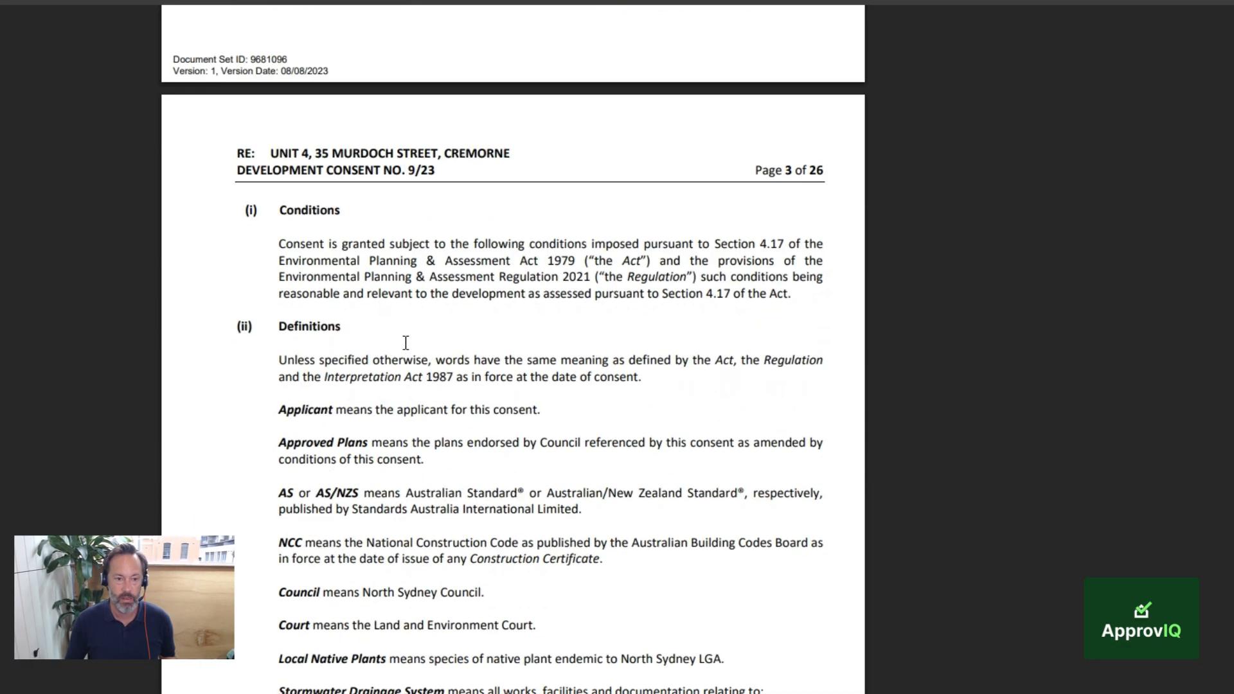
scroll(405, 342, down, 10)
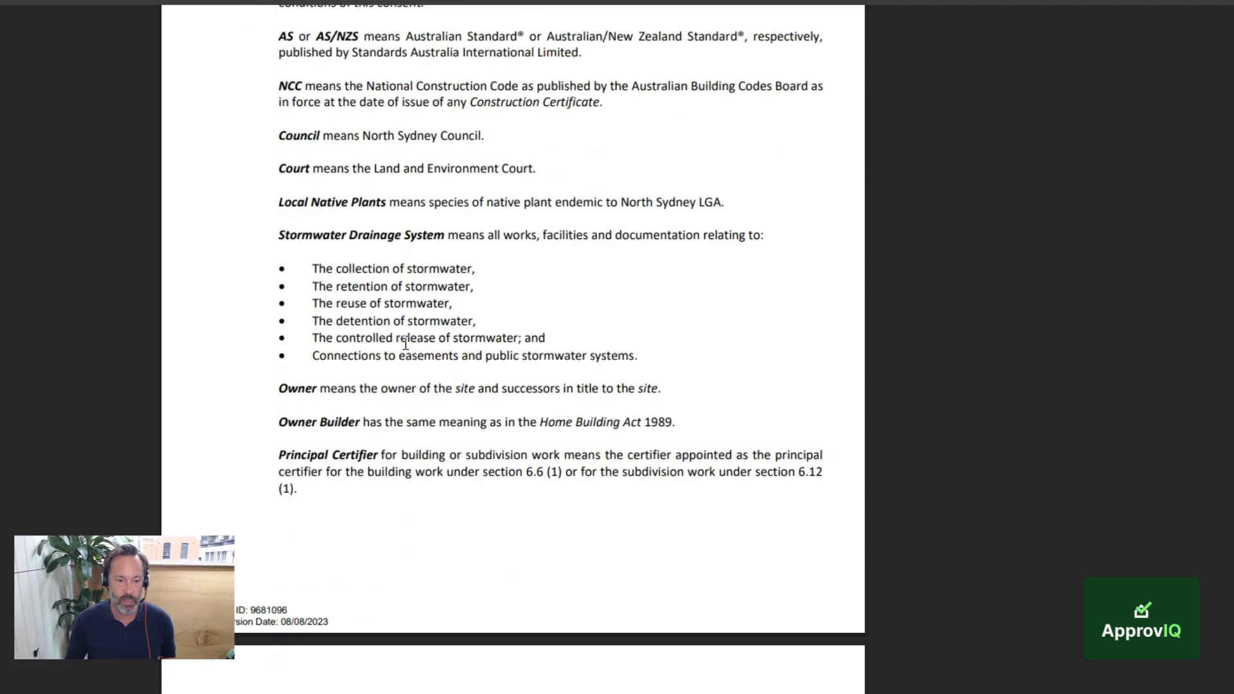
scroll(406, 345, down, 12)
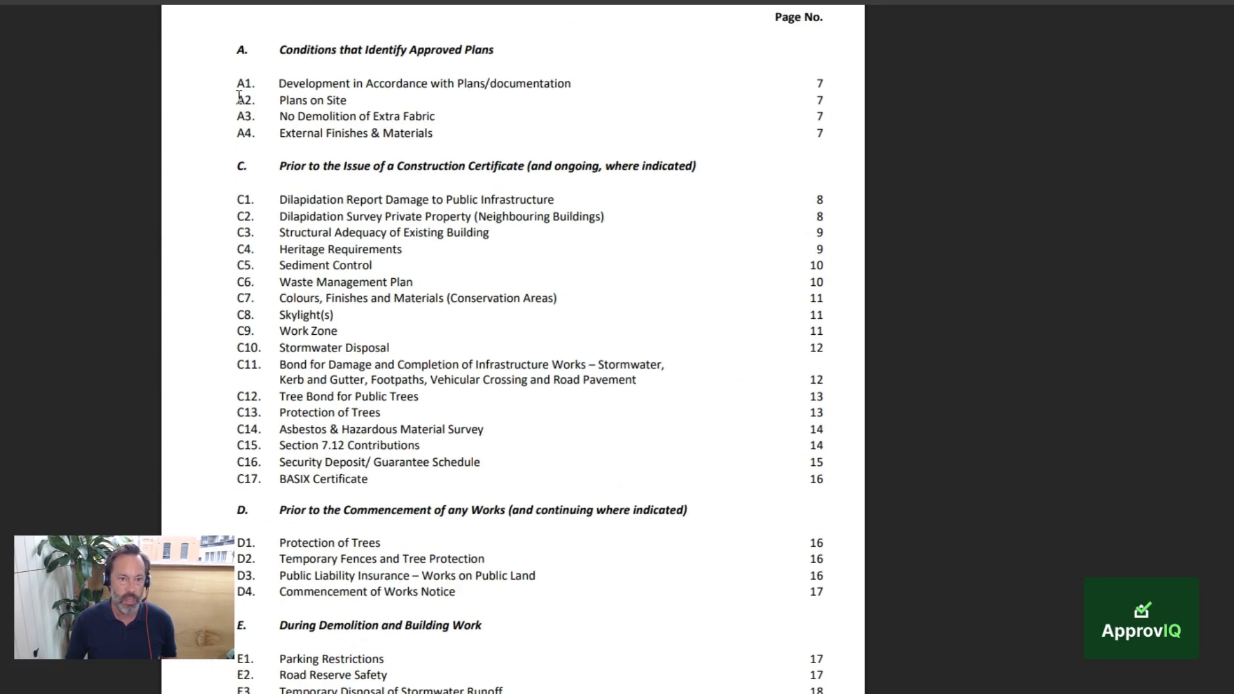
drag(237, 83, 270, 90)
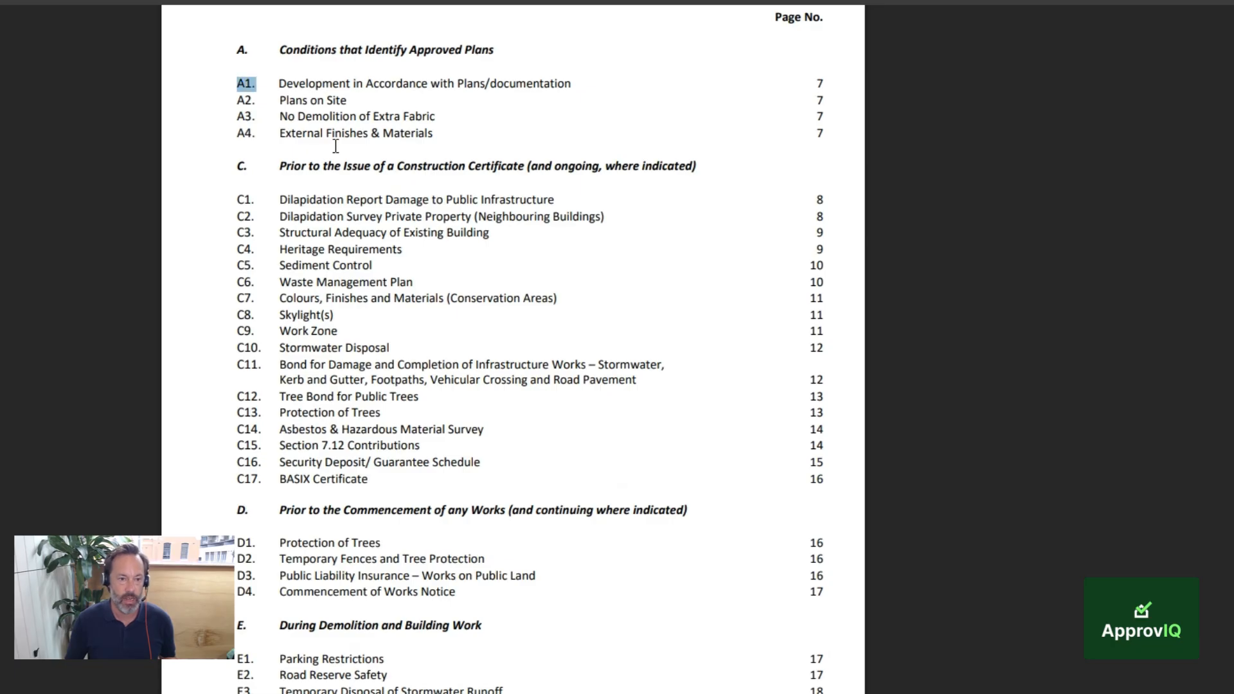
scroll(289, 347, down, 5)
scroll(264, 427, down, 9)
drag(255, 262, 238, 248)
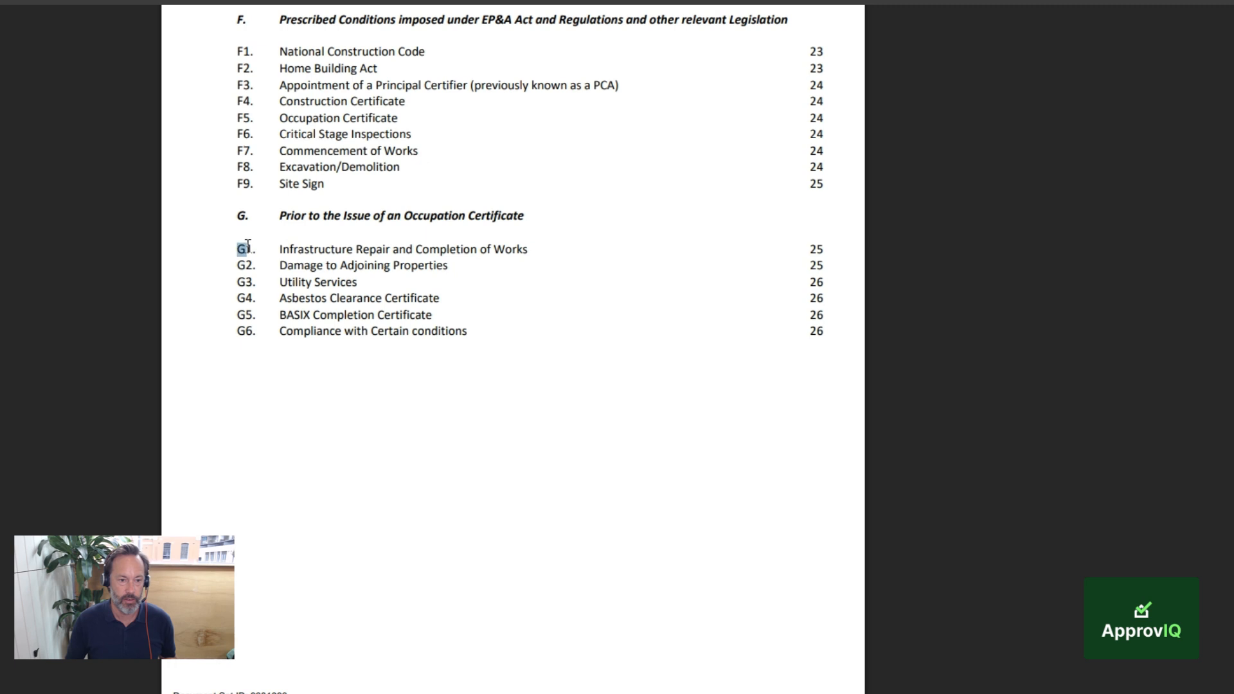
drag(246, 330, 255, 333)
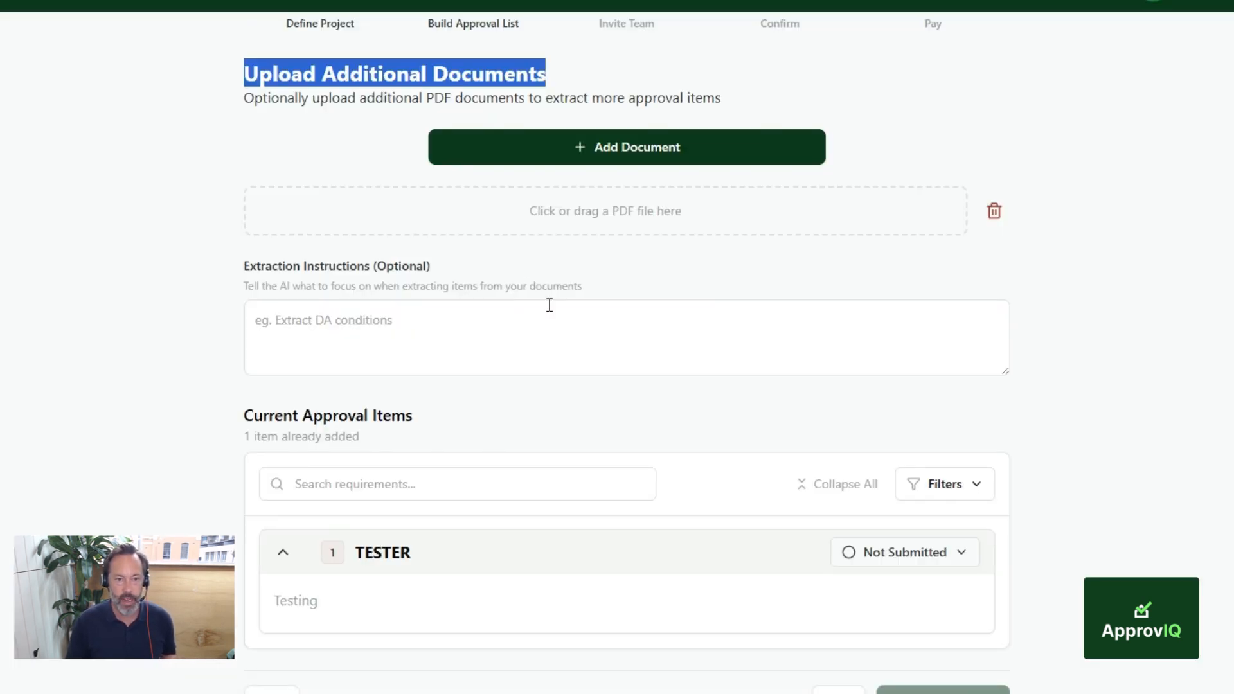
click(831, 113)
click(619, 209)
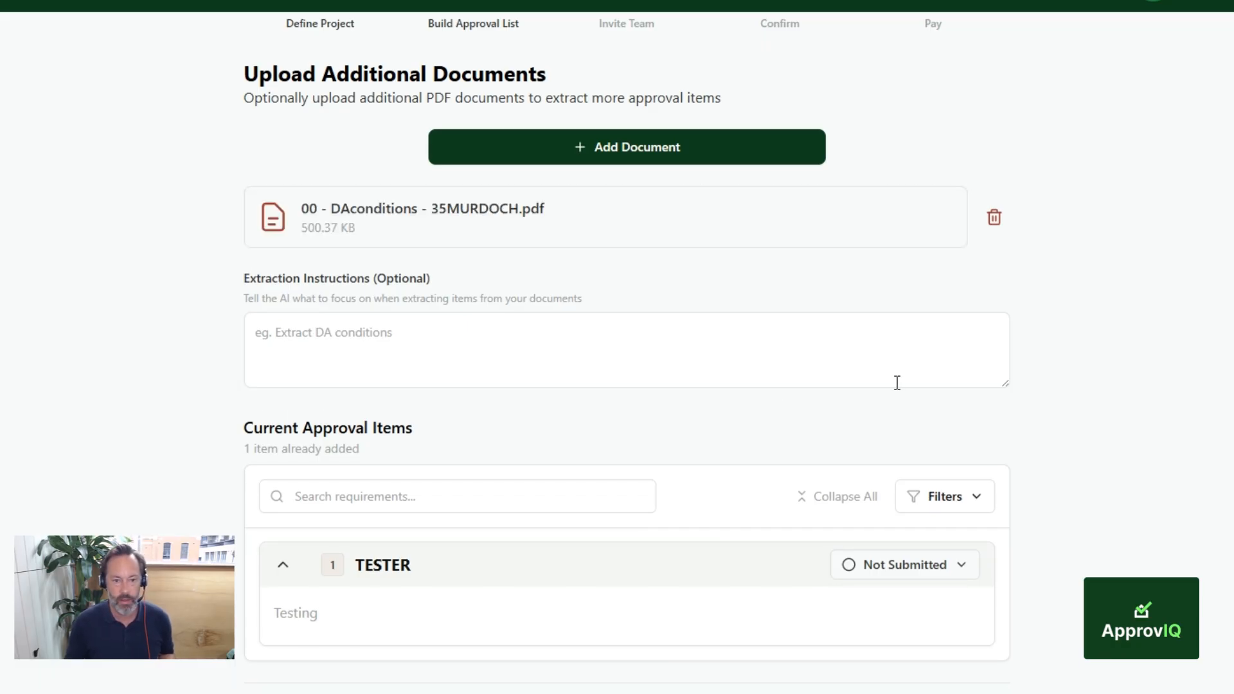
Step: Copy the full prepared DA-conditions prompt from the Google Docs document into the extraction instructions, and enlarge the box to show all of it
click(368, 335)
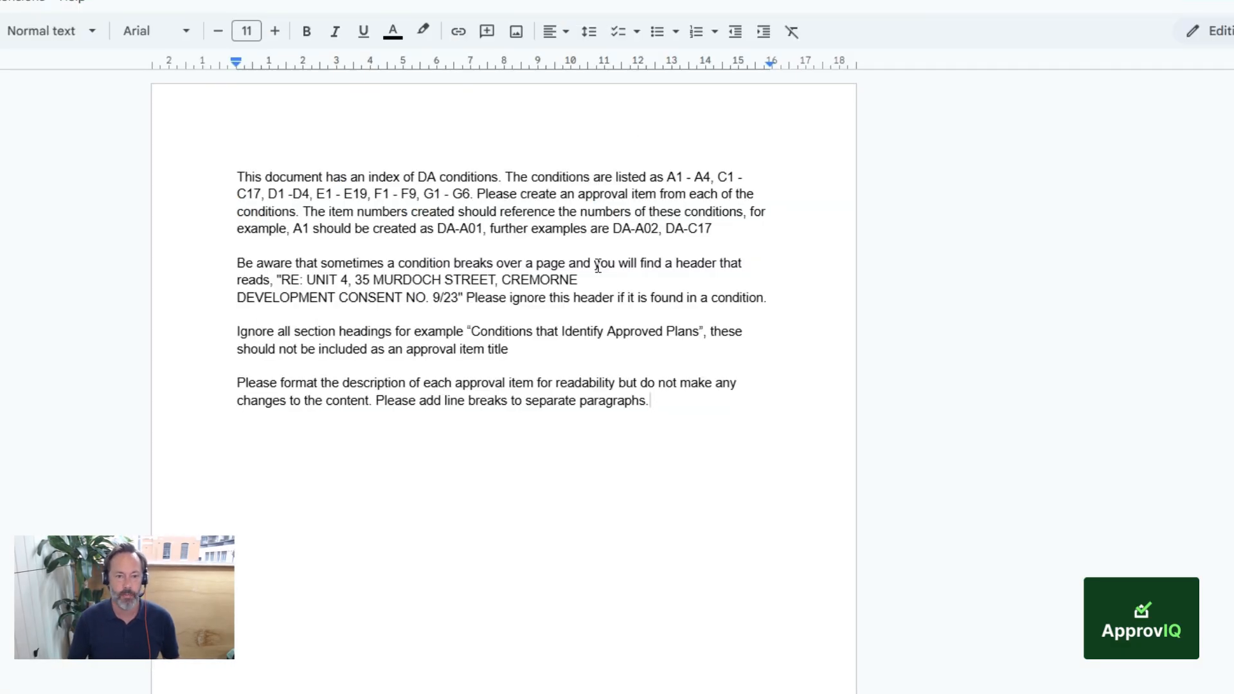
scroll(662, 321, down, 1)
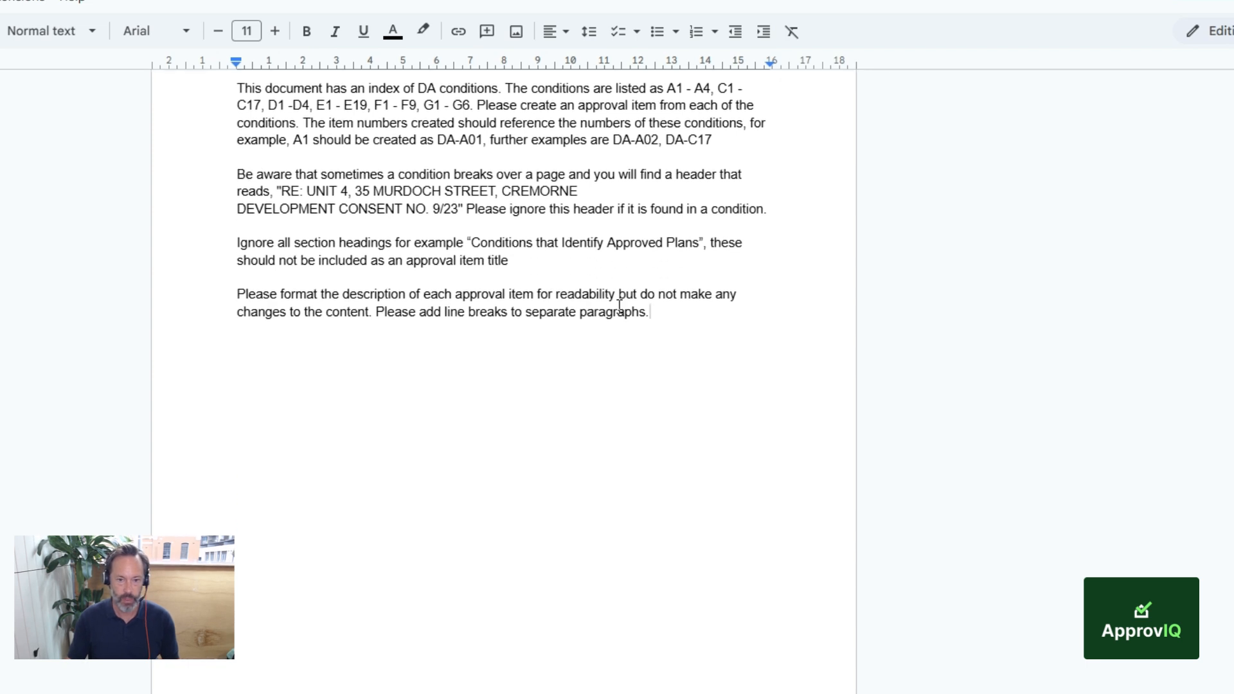
scroll(663, 360, up, 1)
drag(662, 402, 237, 175)
key(ctrl+c)
click(325, 1)
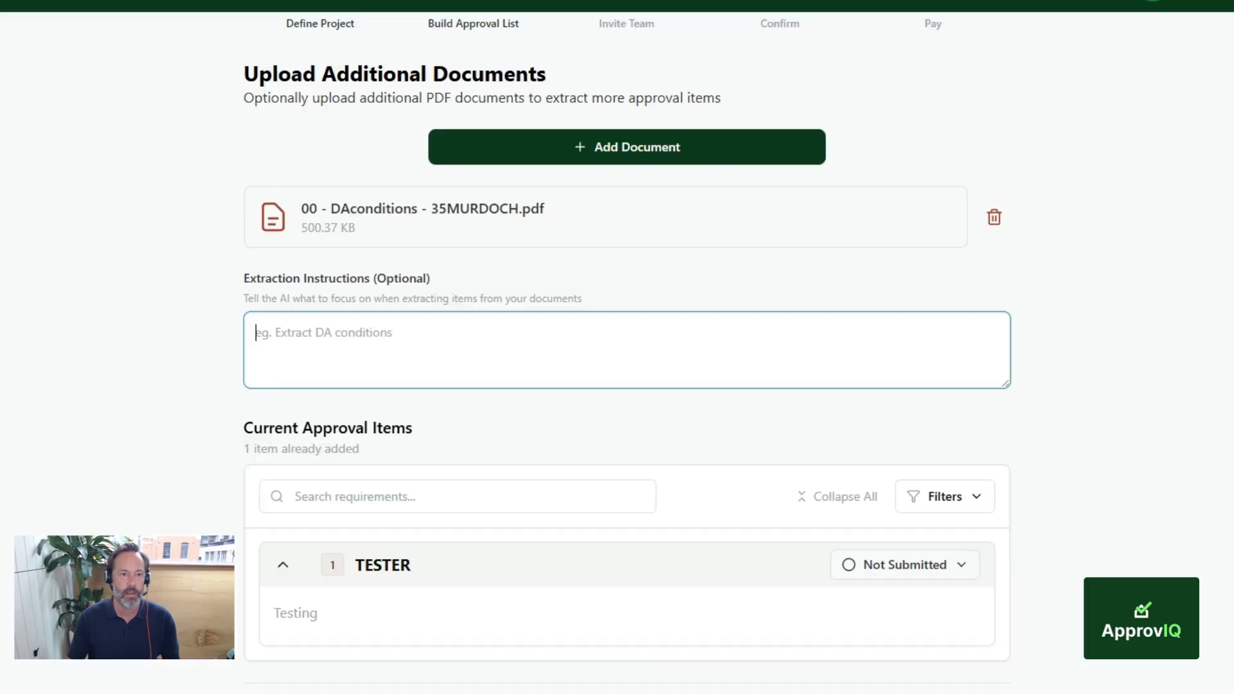
key(ctrl+v)
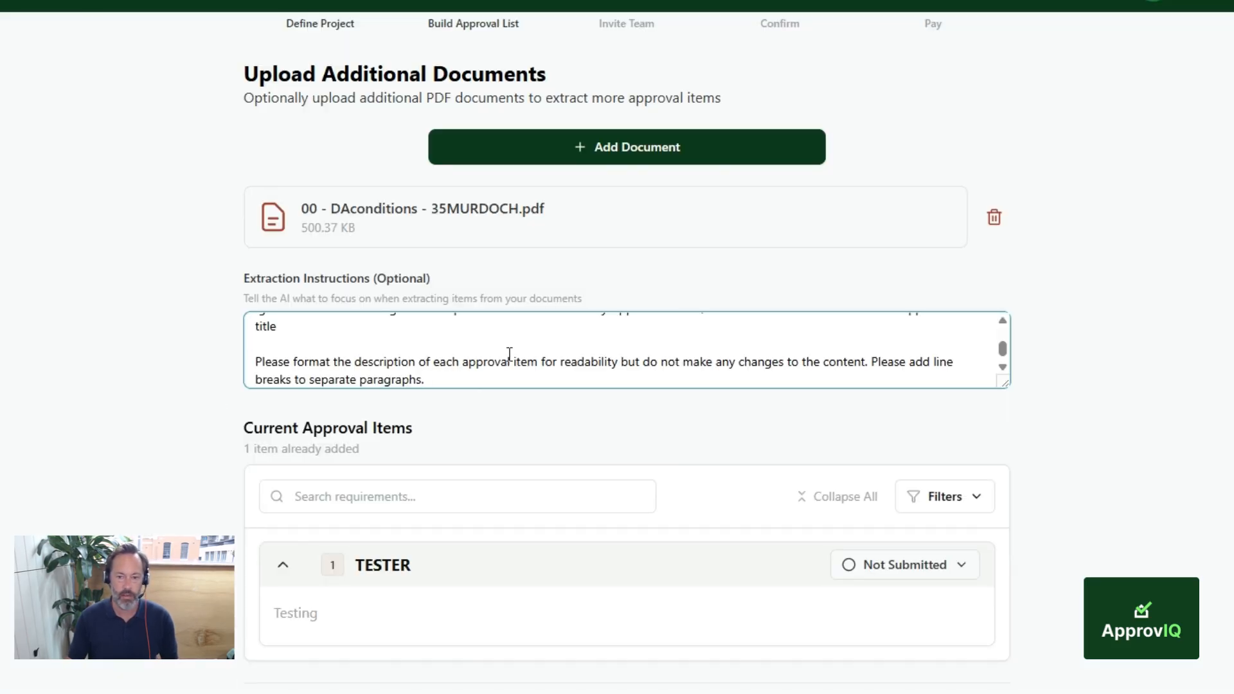
drag(1004, 384, 1002, 639)
scroll(561, 441, up, 1)
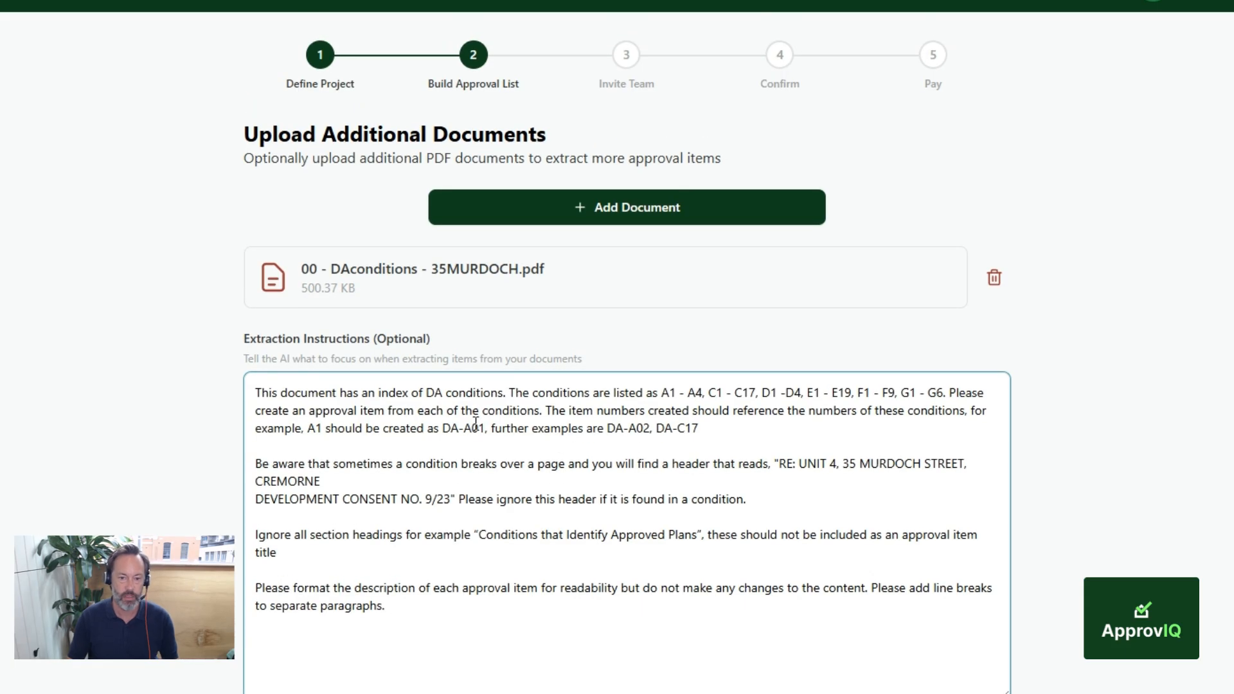
Step: Review the instructions' first paragraph, checking the condition ranges from A1 - A4 to G1 - G6 and the DA- item numbering
click(257, 393)
drag(277, 393, 388, 393)
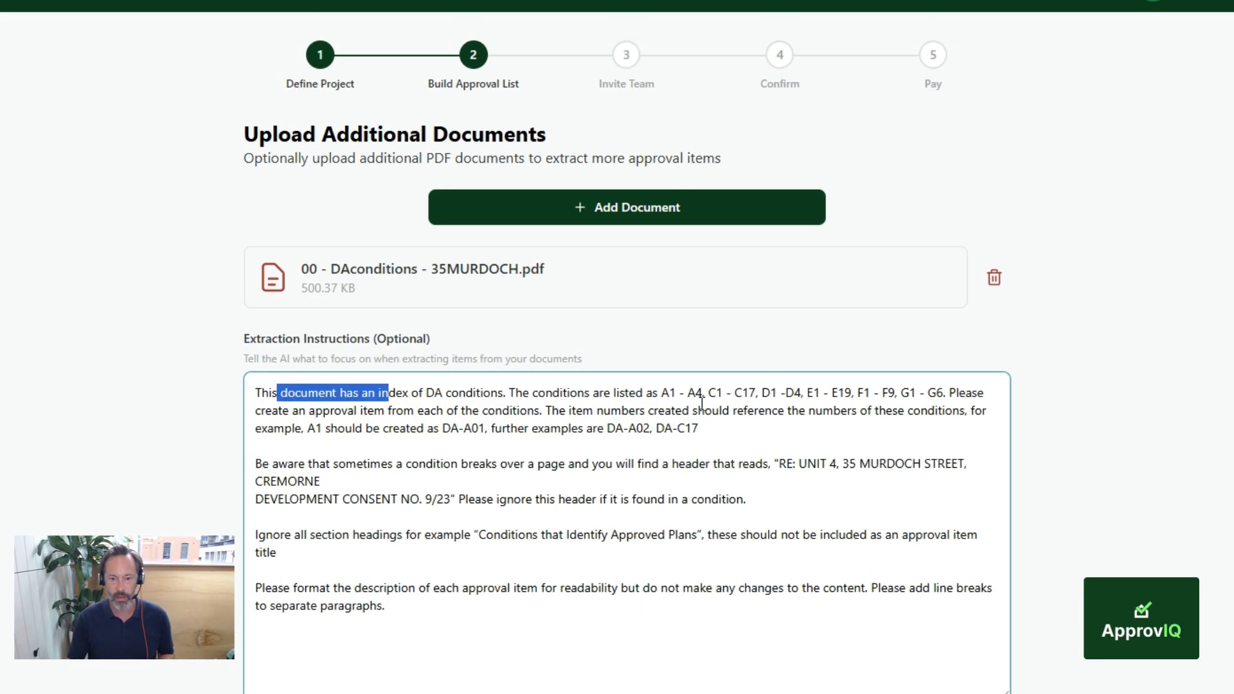
drag(662, 393, 707, 393)
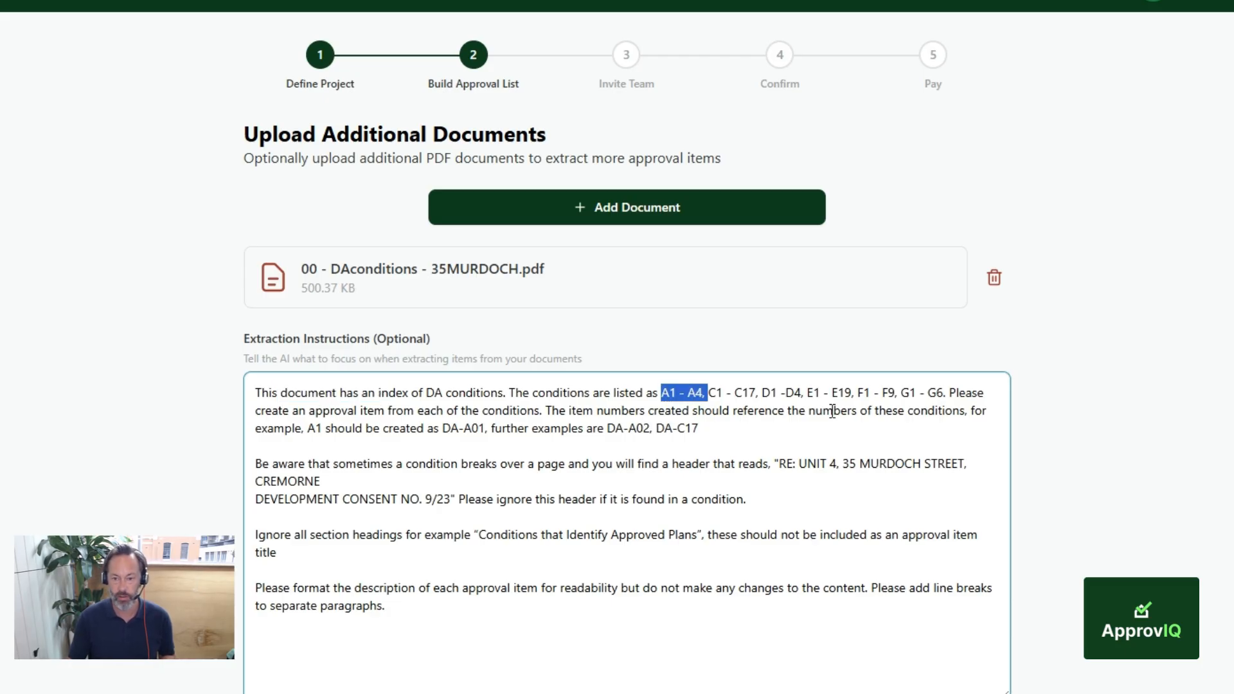
drag(901, 394, 940, 393)
scroll(663, 429, down, 2)
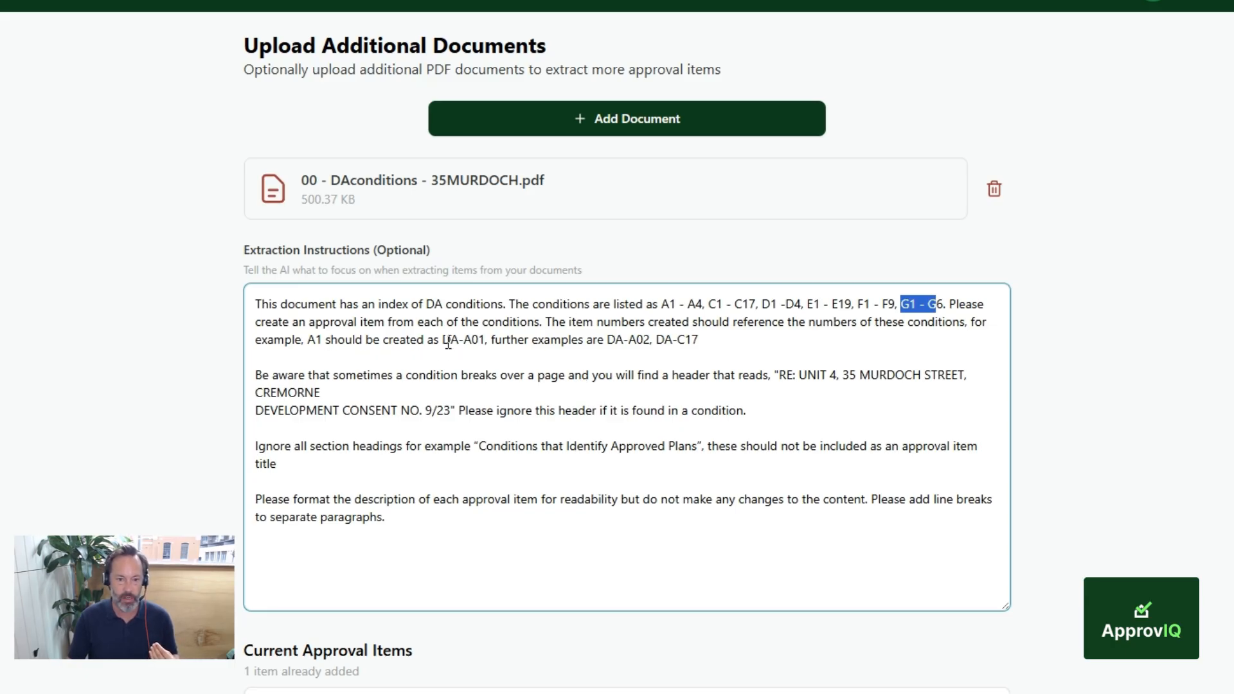
drag(442, 339, 460, 341)
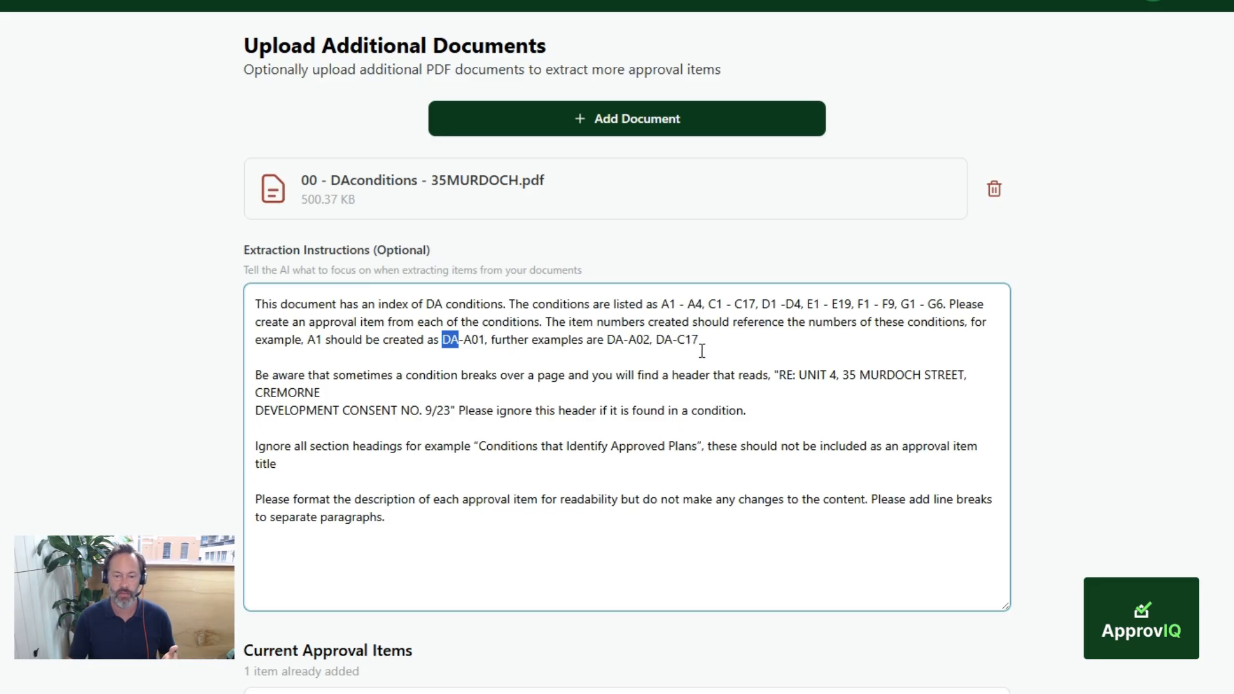
scroll(658, 395, down, 1)
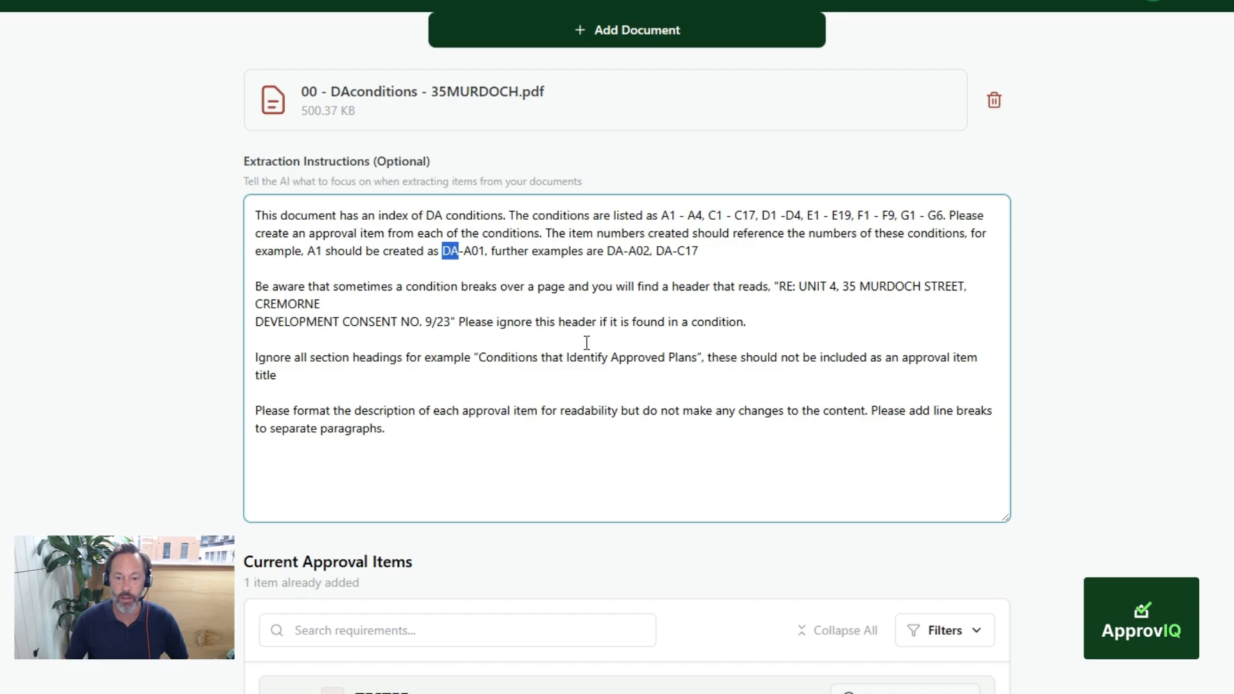
Step: Compare the instruction about ignoring page headers with condition C2 in the PDF, where it breaks across pages 8 and 9
click(446, 304)
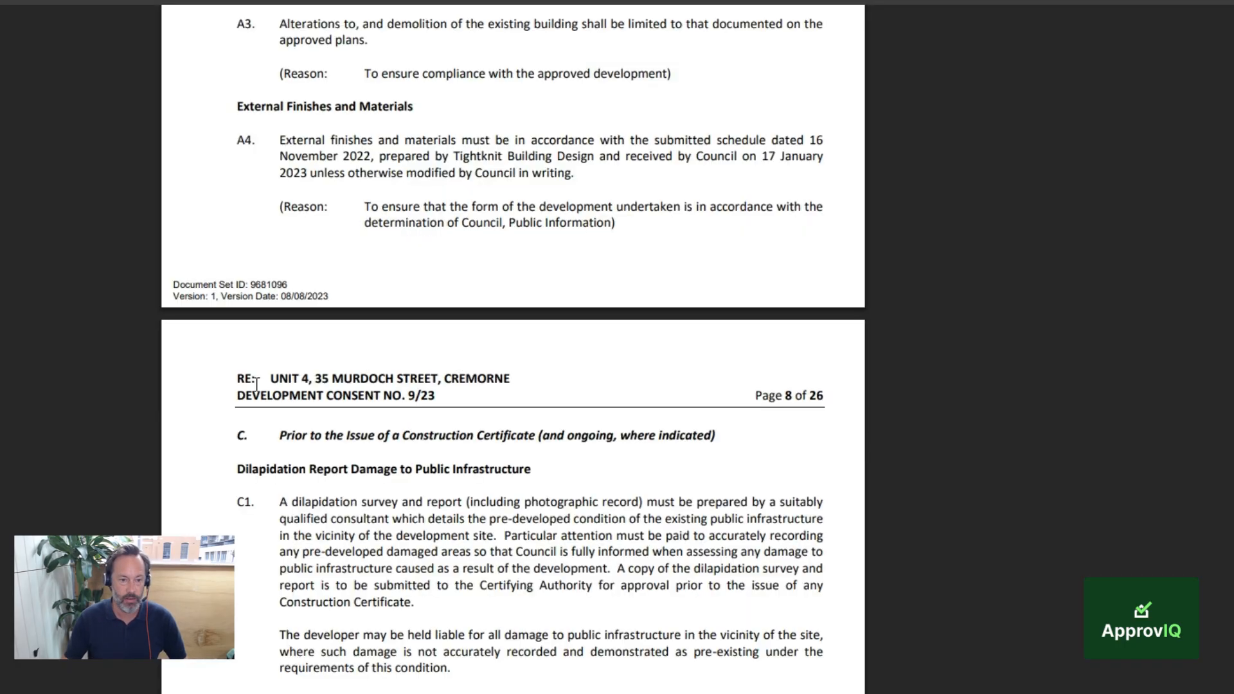
drag(255, 379, 519, 370)
click(459, 412)
scroll(465, 417, down, 12)
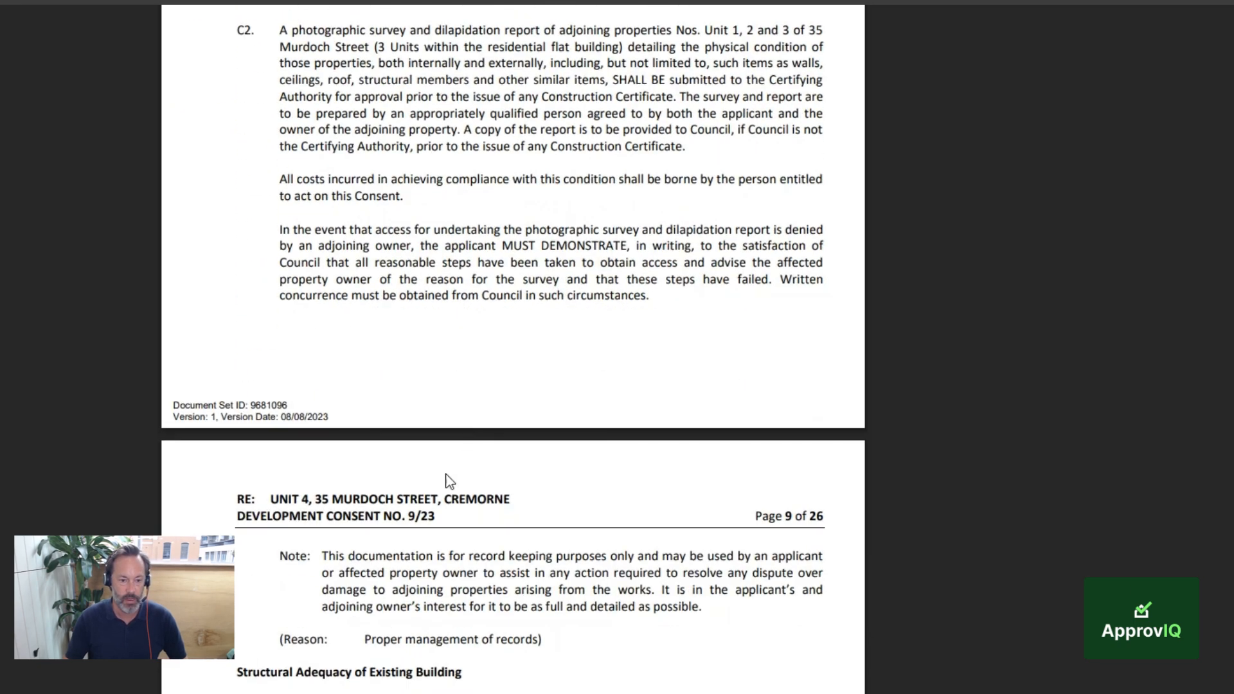
scroll(258, 129, up, 2)
drag(235, 117, 266, 120)
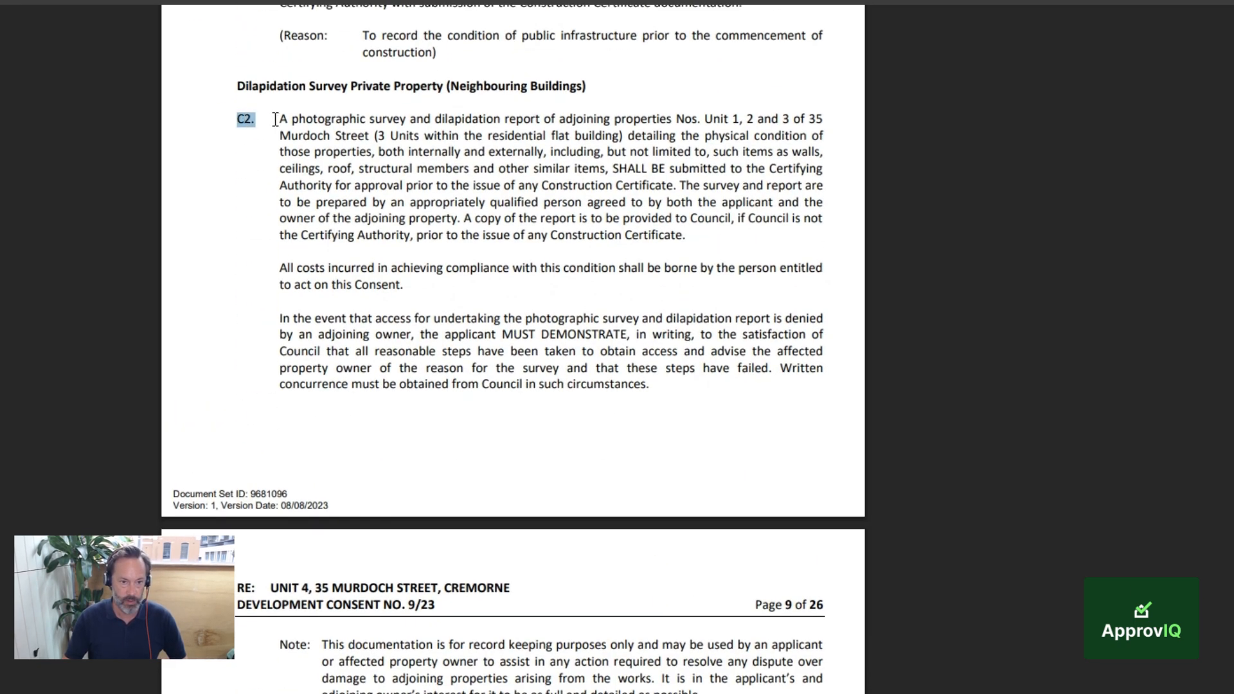
scroll(405, 546, down, 2)
drag(236, 499, 453, 522)
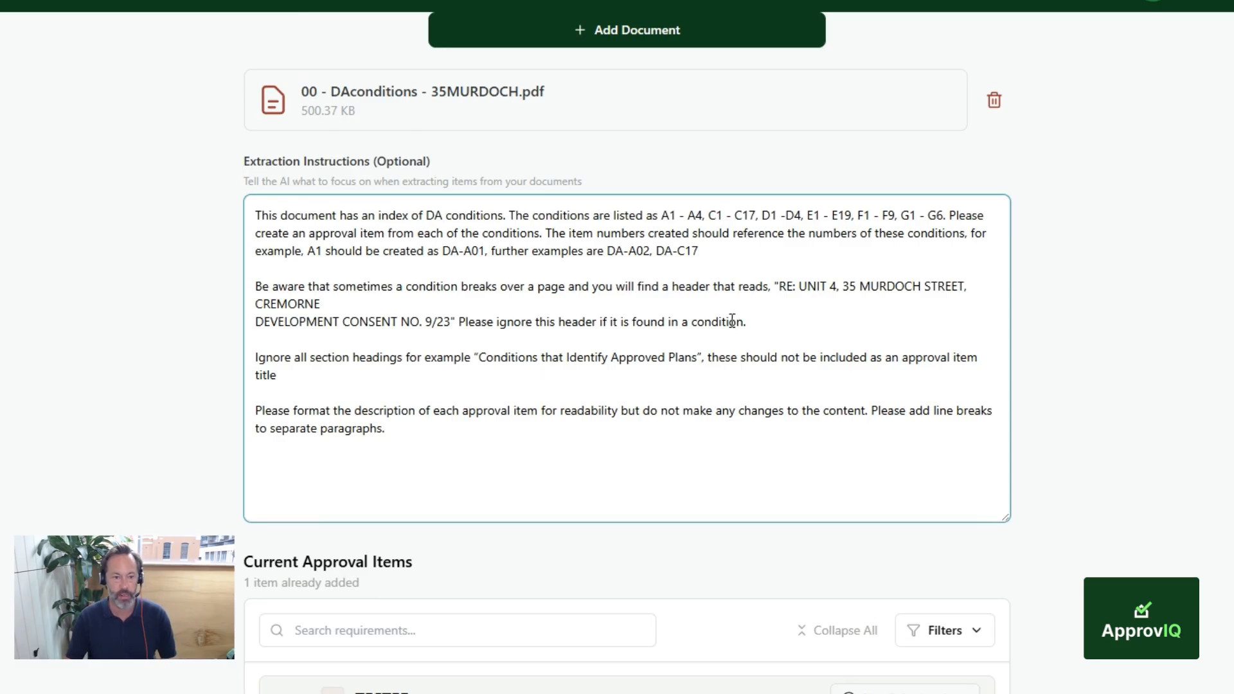
Step: Compare the instruction about ignoring section headings with the PDF's headings, including "Prior to the Issue of a Construction Certificate" and "Conditions that Identify Approved Plans"
click(383, 367)
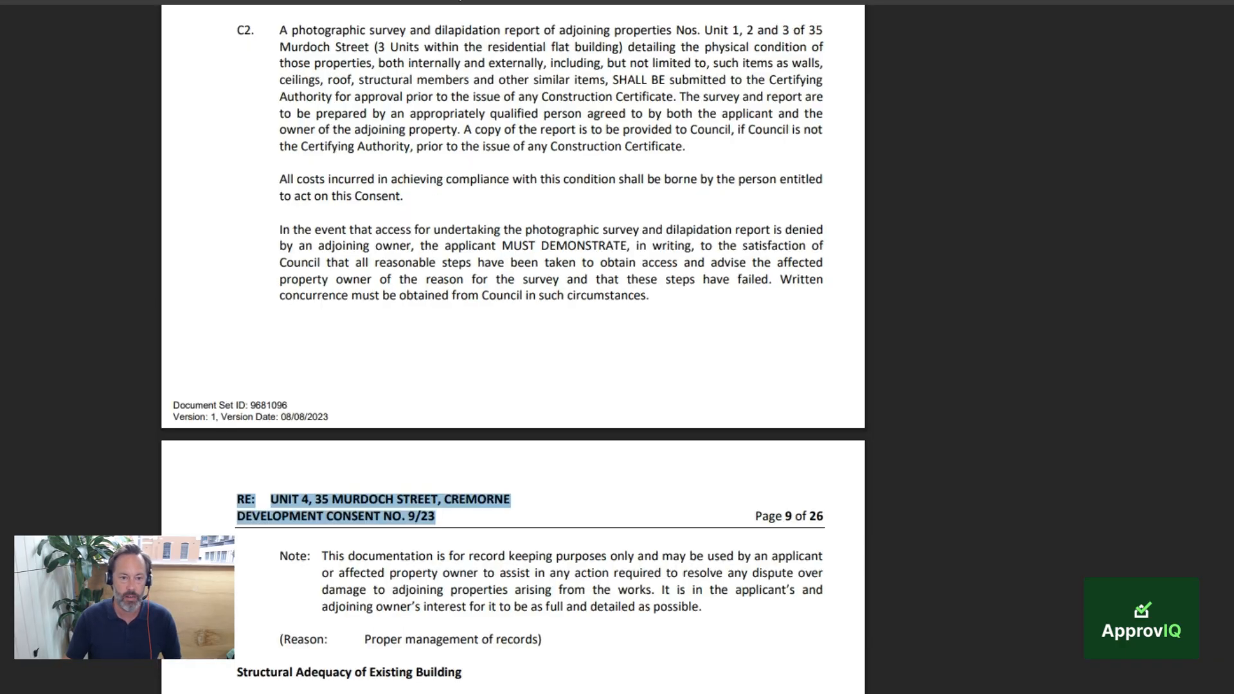
scroll(517, 268, up, 10)
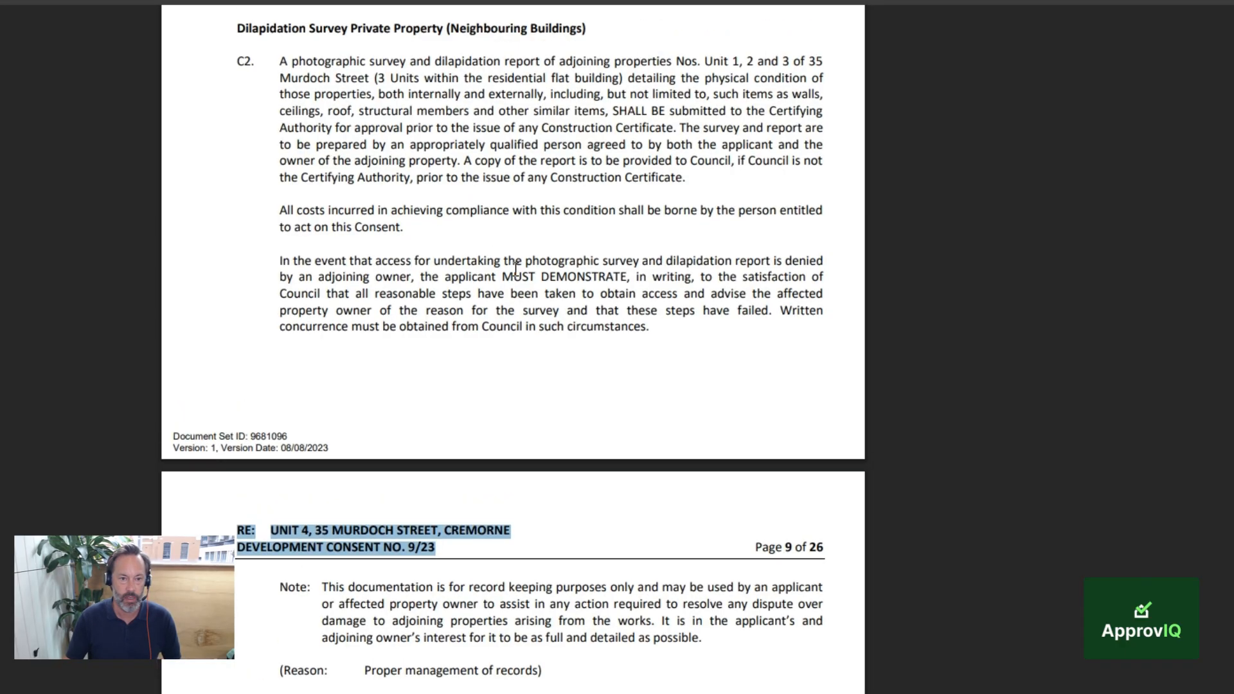
scroll(518, 269, down, 3)
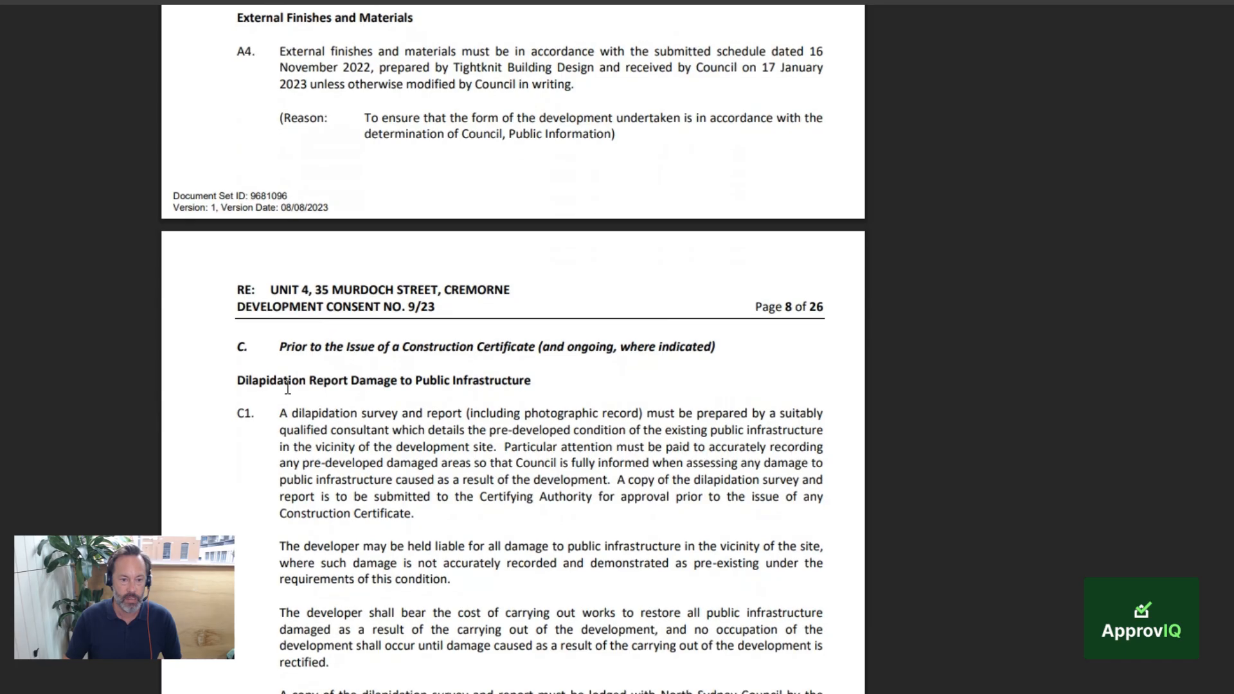
drag(280, 347, 717, 353)
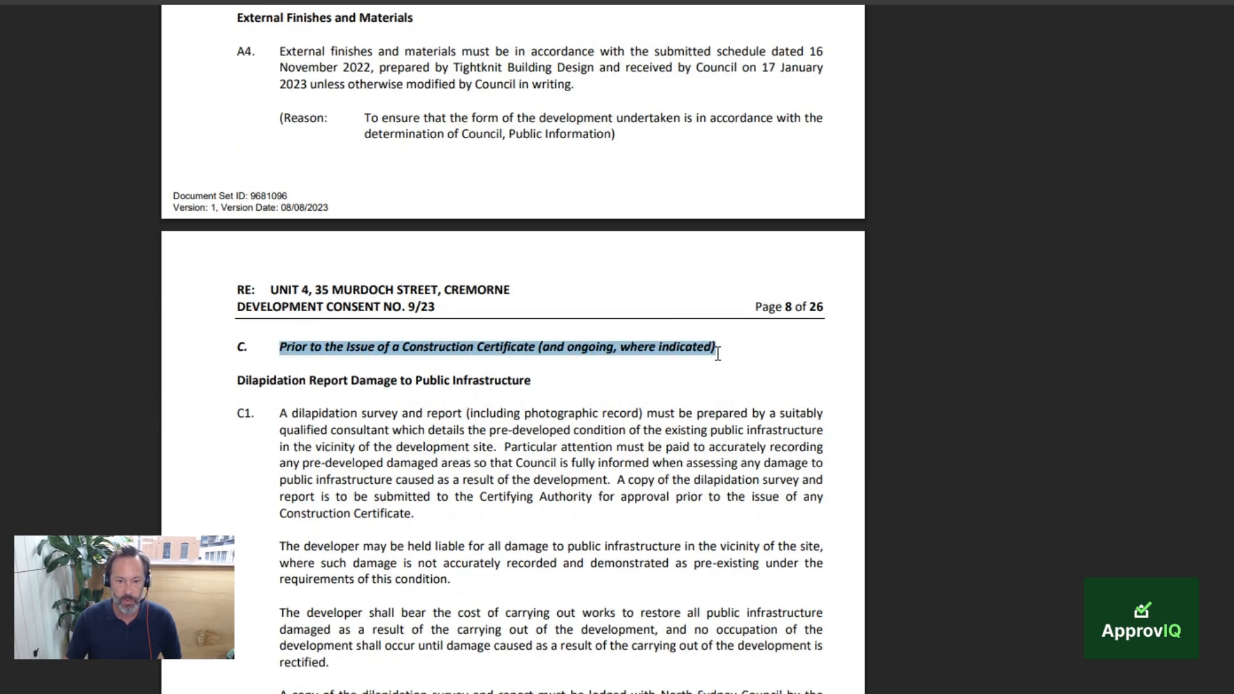
scroll(507, 505, up, 2)
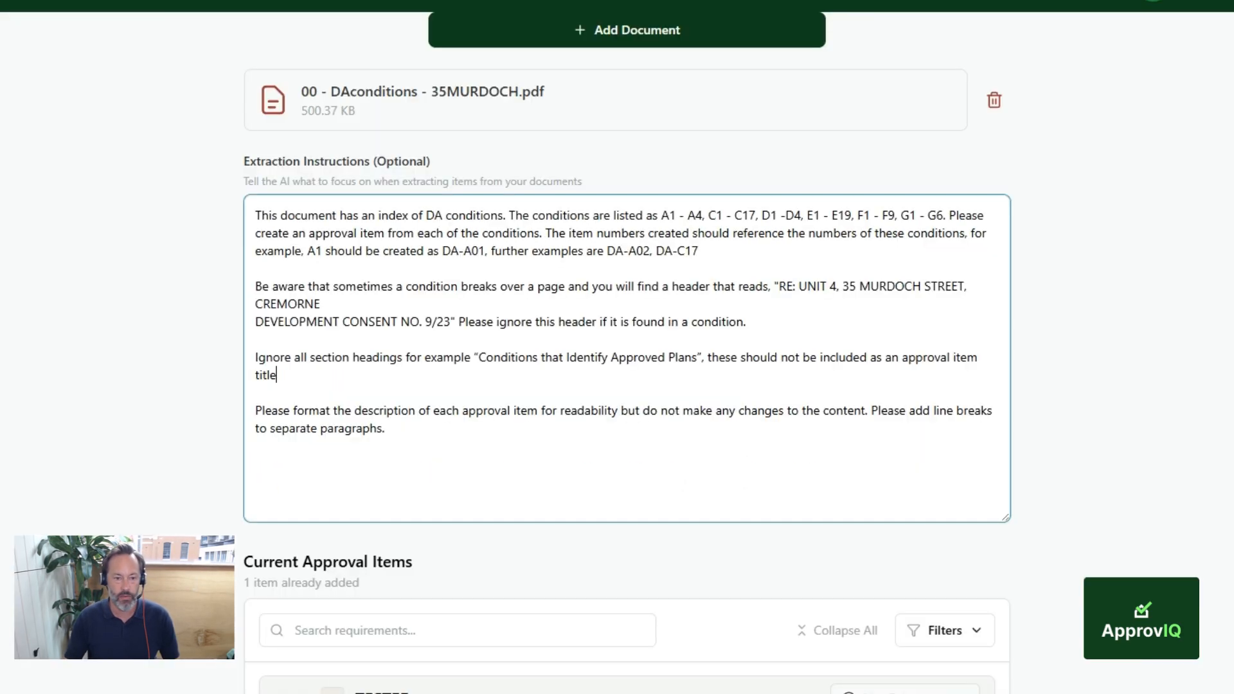
drag(322, 364, 452, 367)
drag(280, 316, 500, 320)
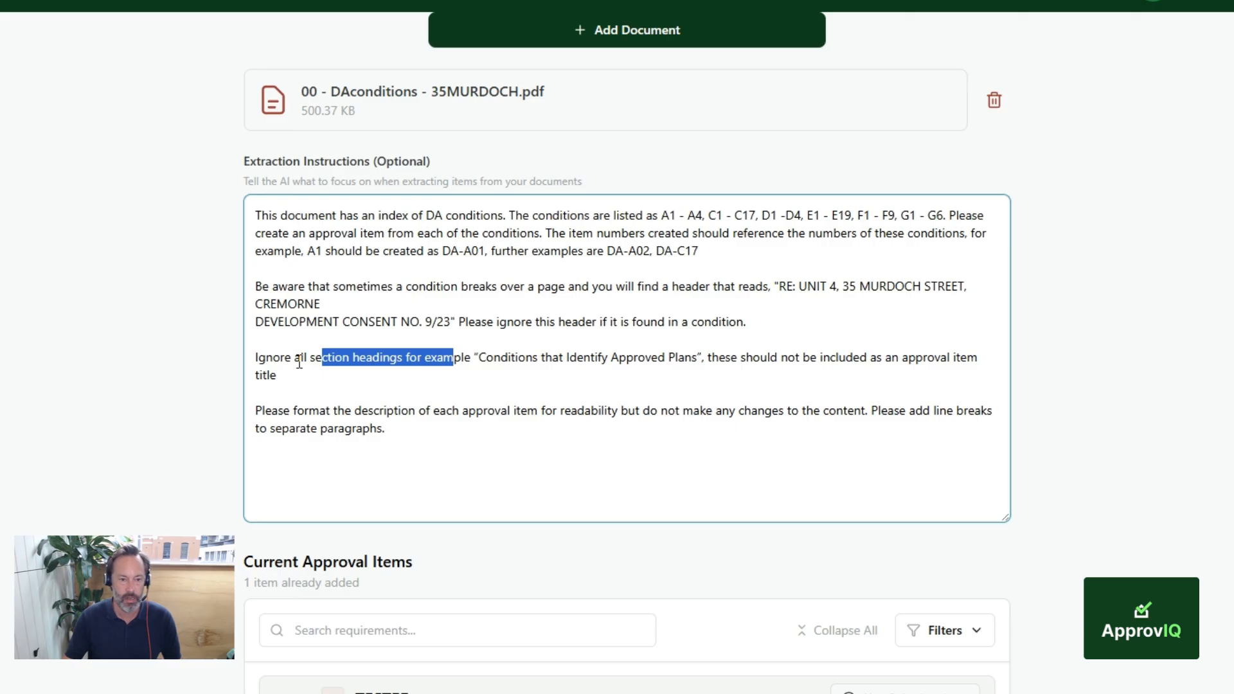
click(297, 362)
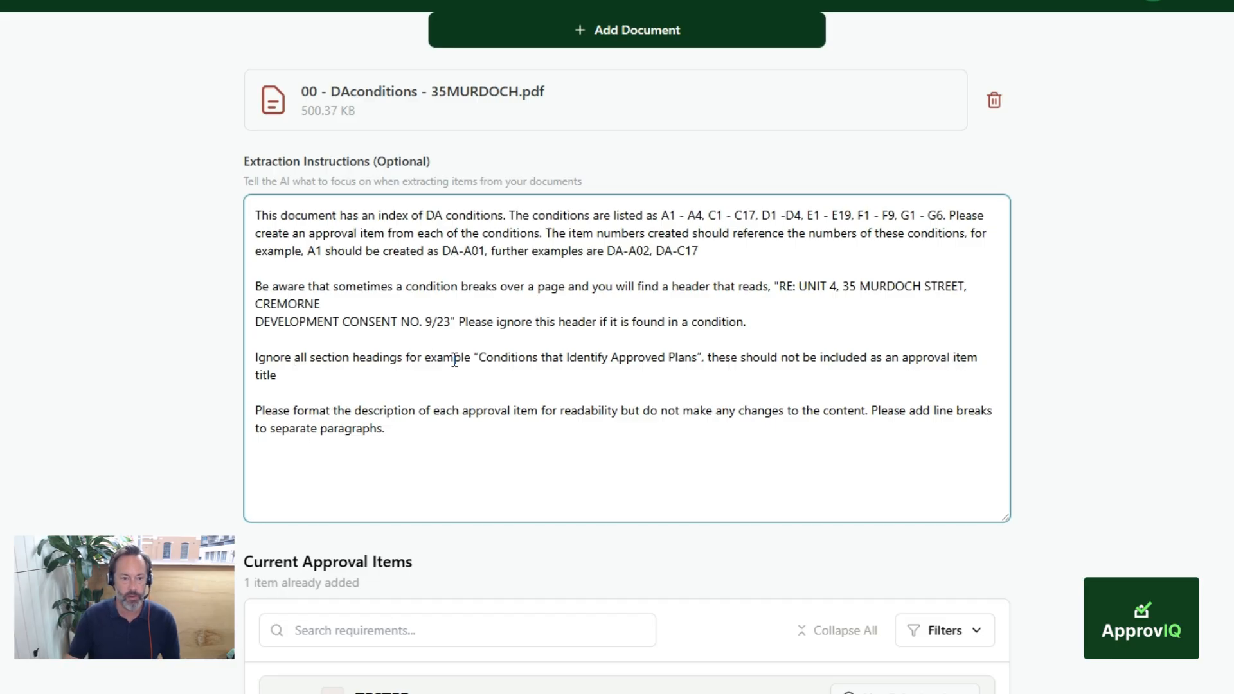
Step: Finish reviewing the formatting instruction and start the extraction of approval items from the uploaded PDF
scroll(638, 325, down, 2)
click(632, 357)
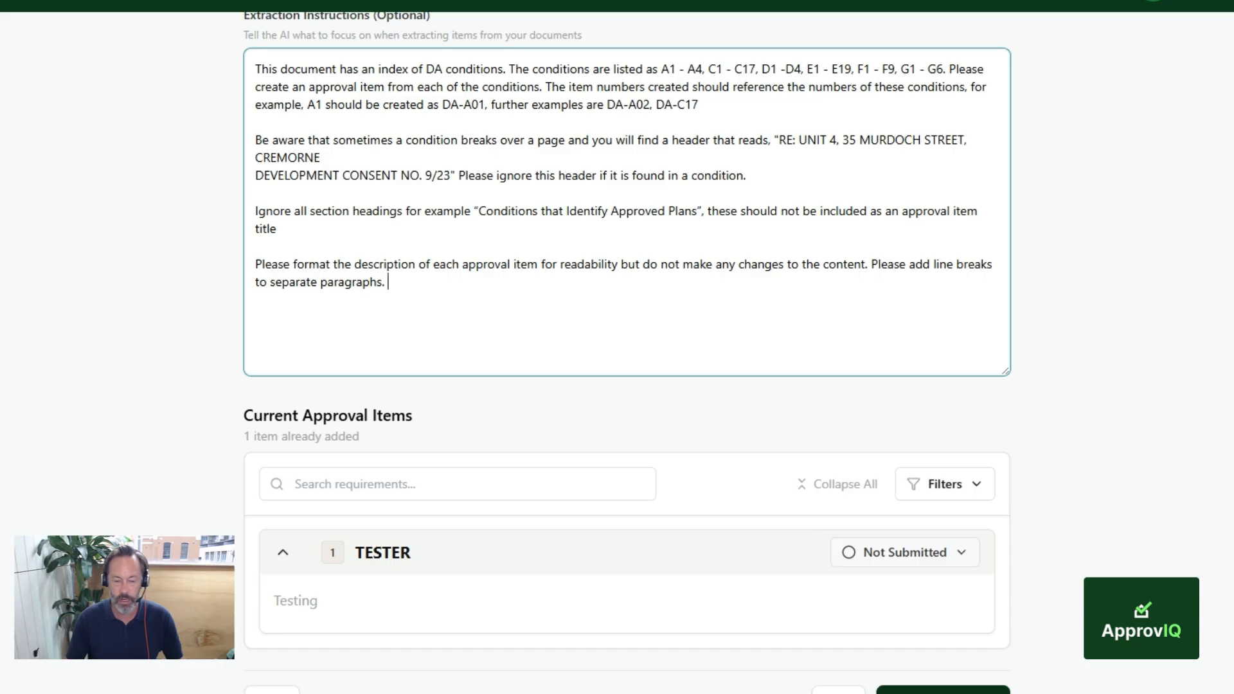
click(933, 691)
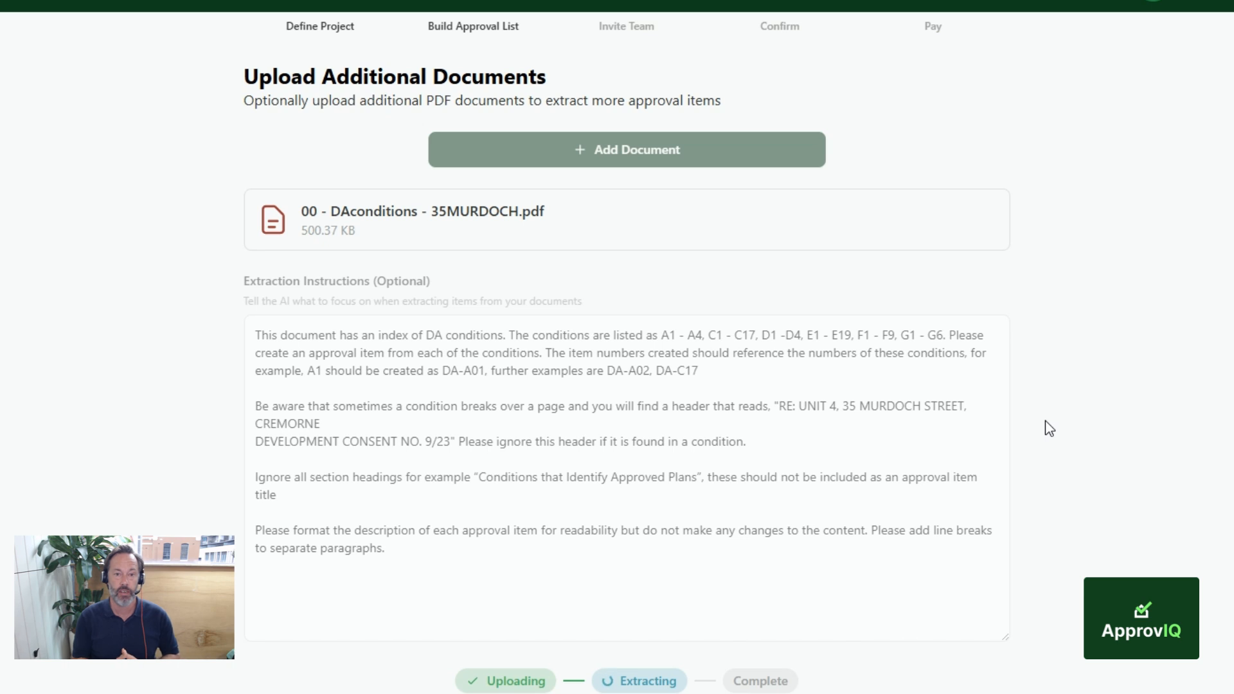
Step: Review the extracted approval items and highlight the title of the first item in the list
scroll(626, 352, down, 4)
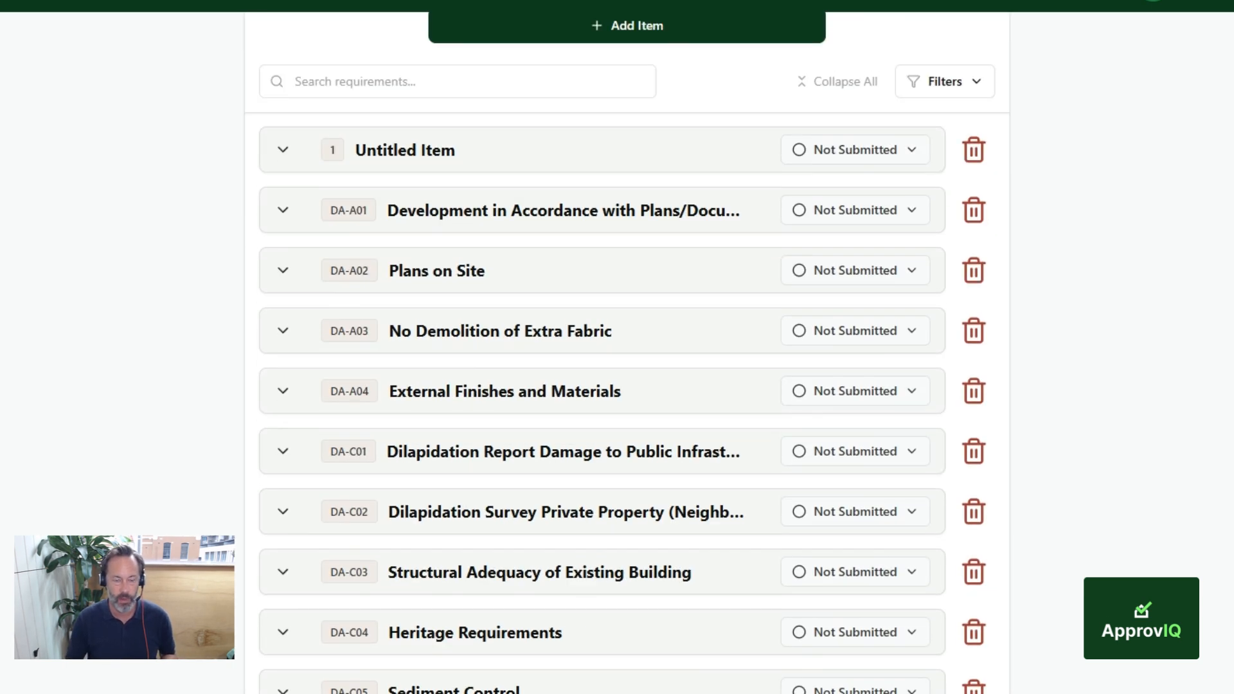
scroll(627, 353, up, 3)
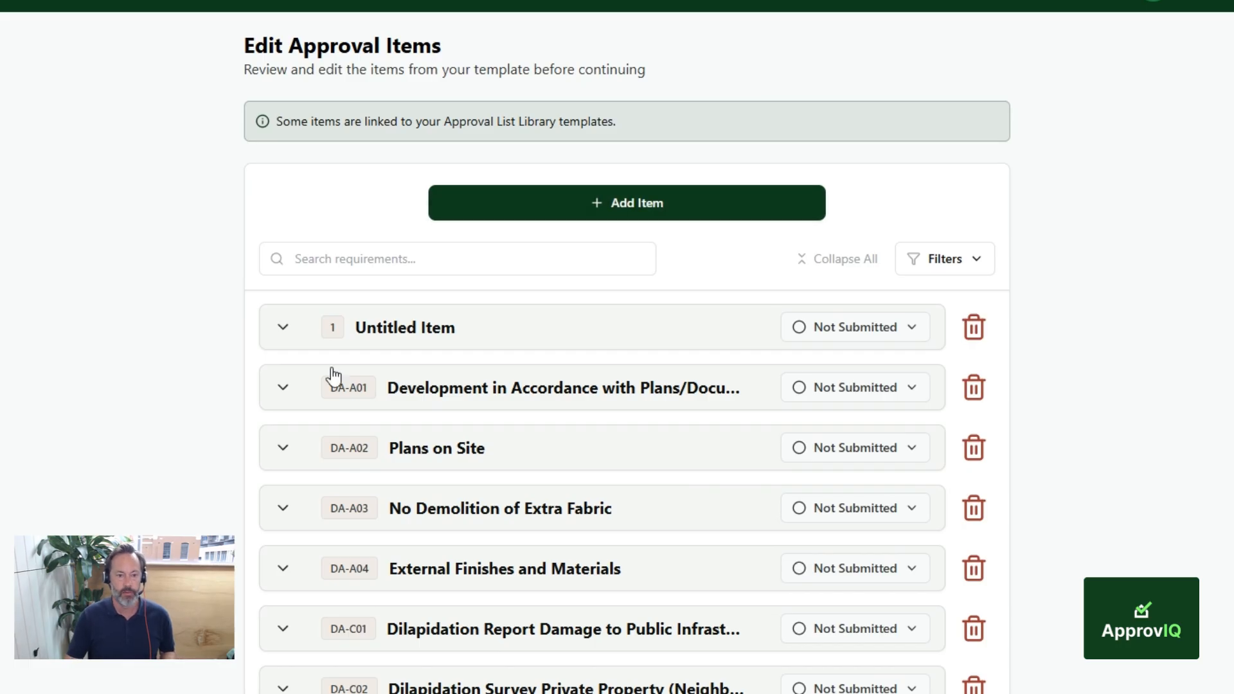
click(491, 330)
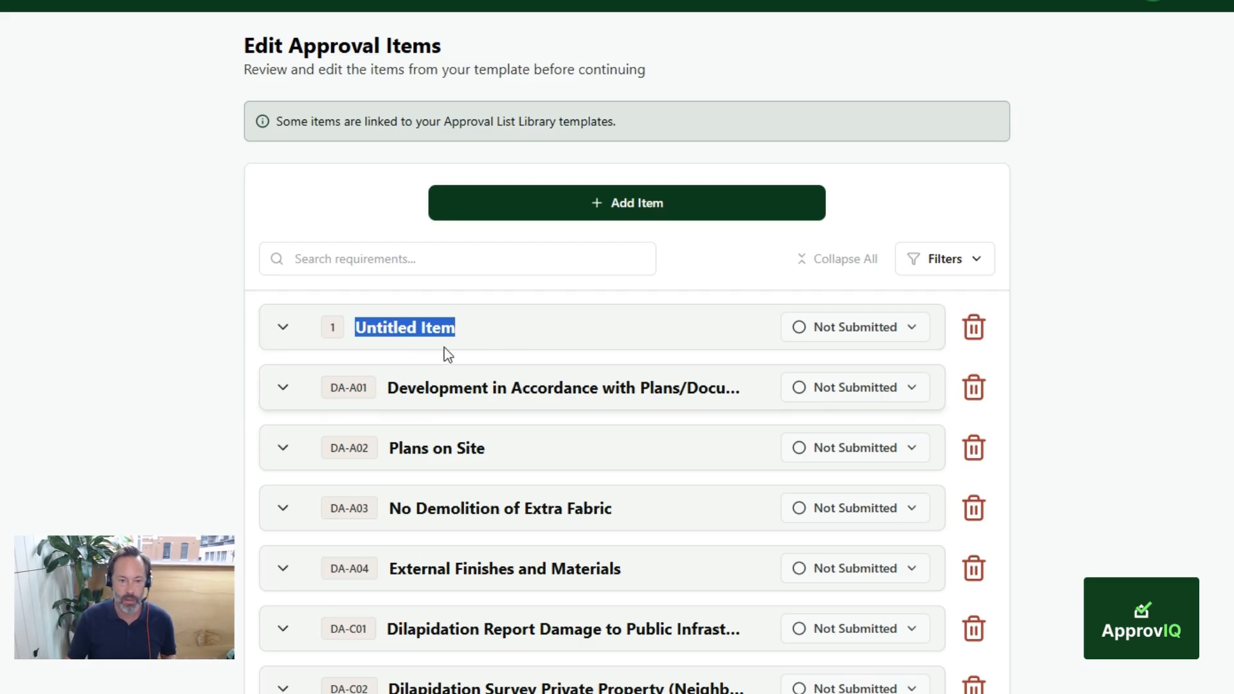
Step: Examine the item numbers assigned to the extracted approval items, highlighting DA-A01 and DA-A02
scroll(473, 373, down, 3)
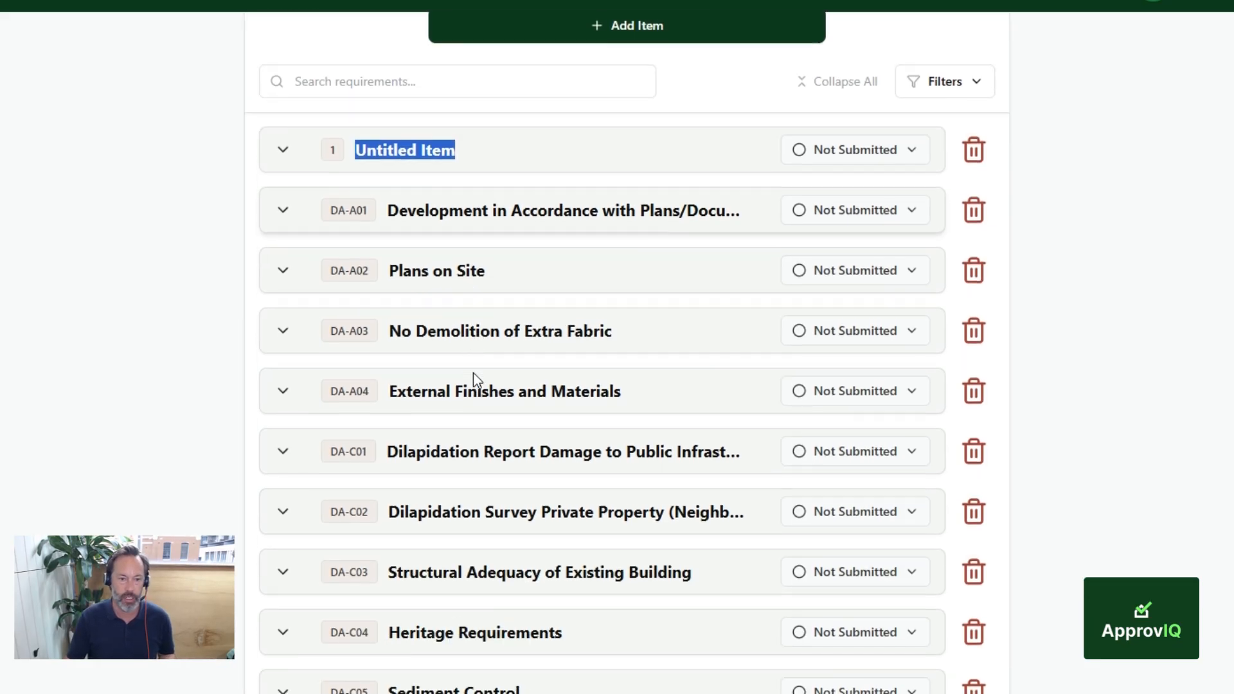
triple_click(343, 207)
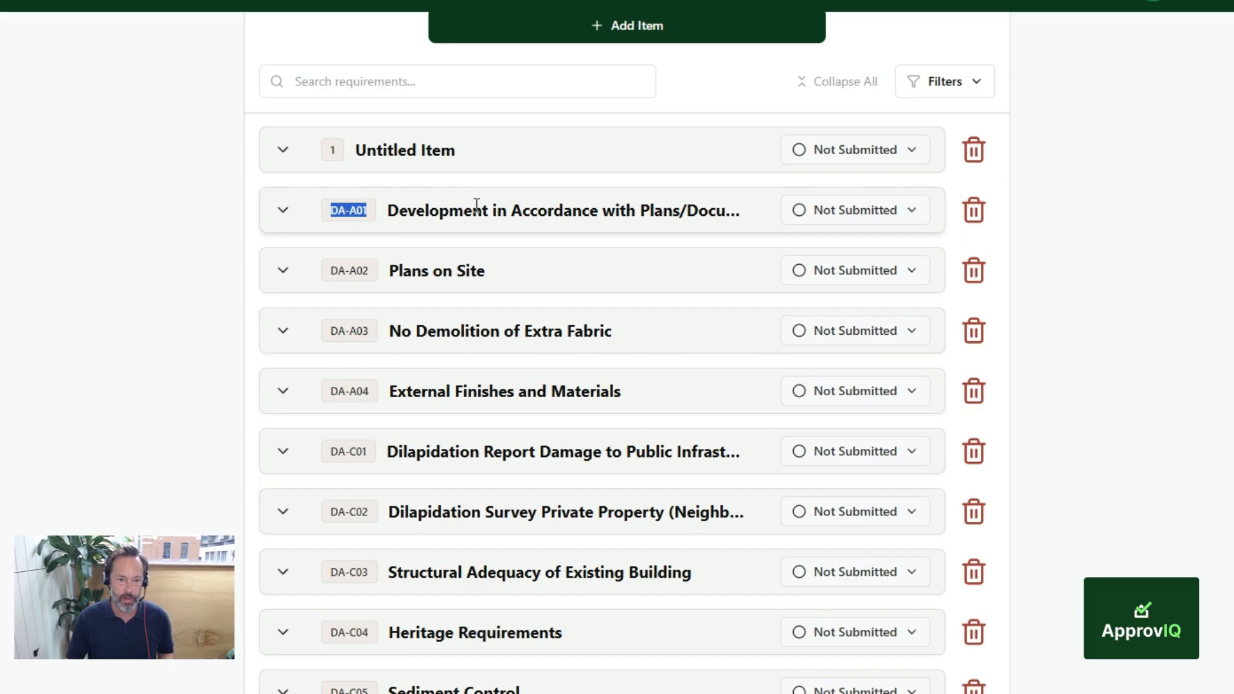
click(353, 270)
triple_click(353, 270)
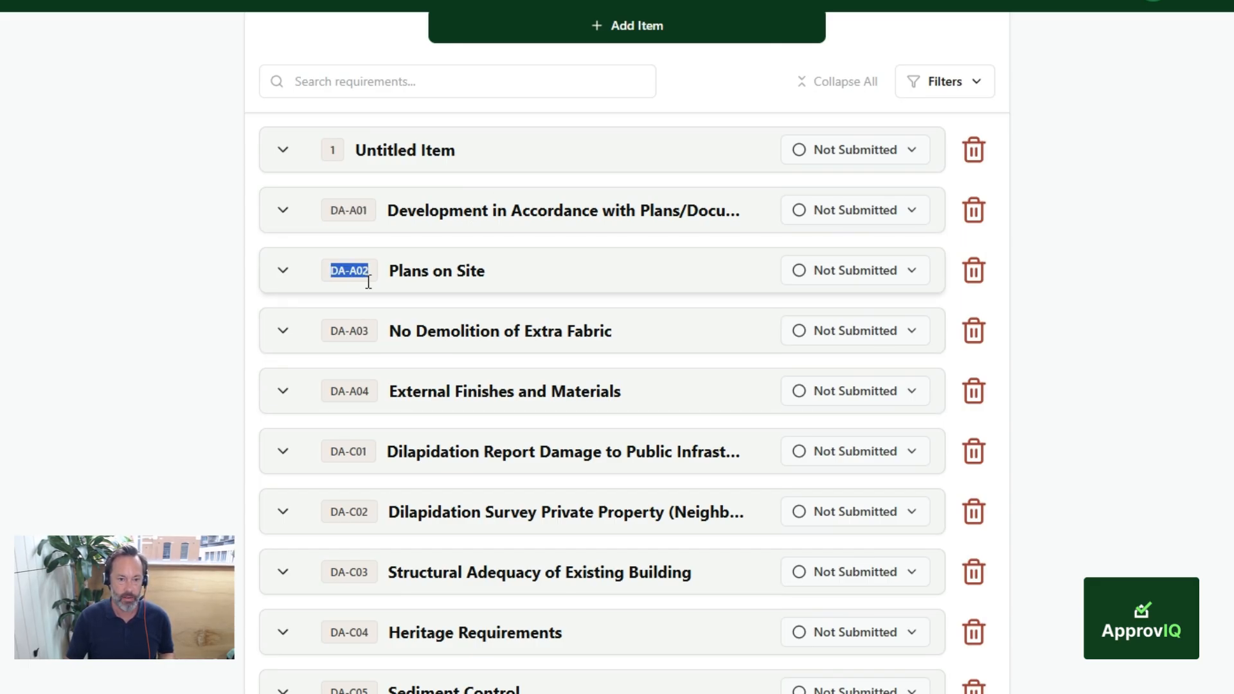
scroll(359, 358, down, 3)
scroll(358, 378, up, 2)
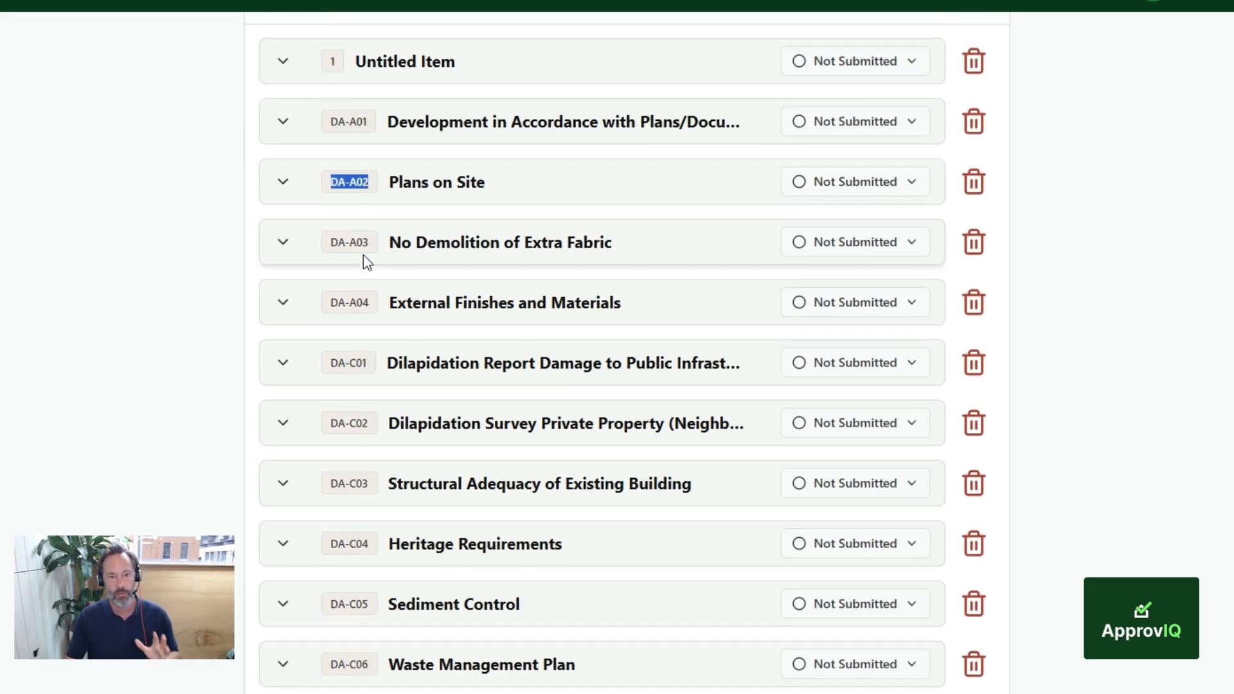
Step: Compare the extracted item numbers with the PDF's index of conditions, highlighting the A2 Plans on Site entry
click(419, 2)
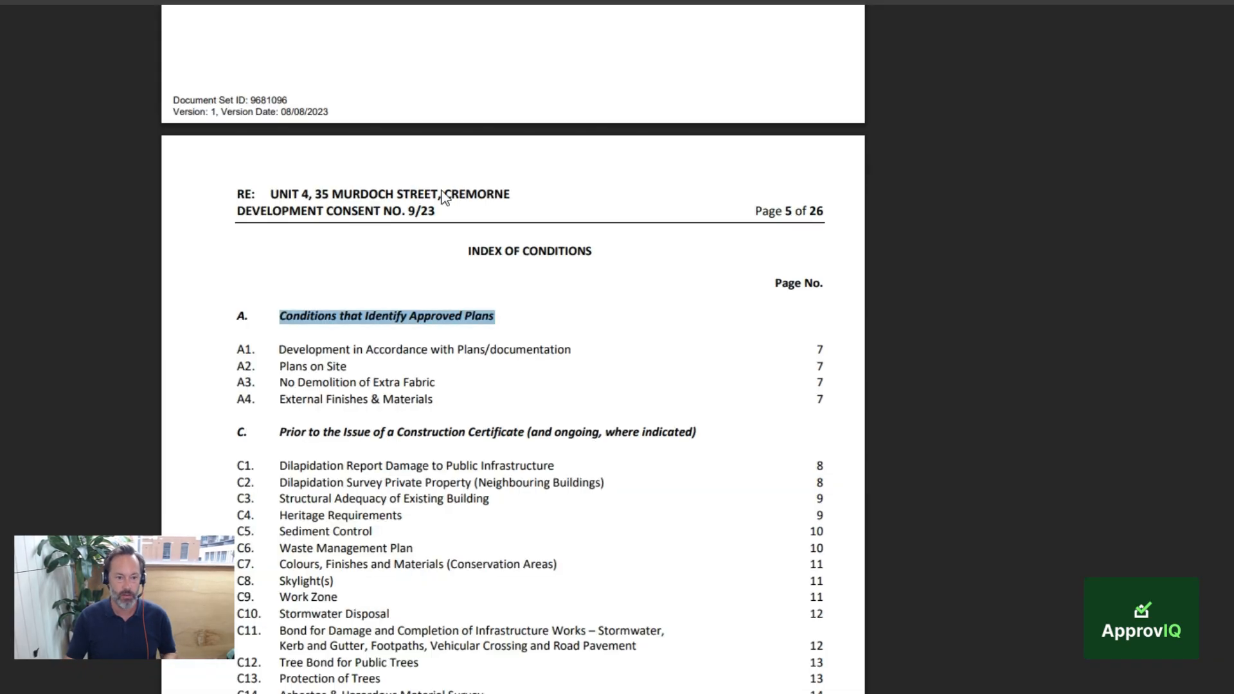
scroll(338, 447, down, 1)
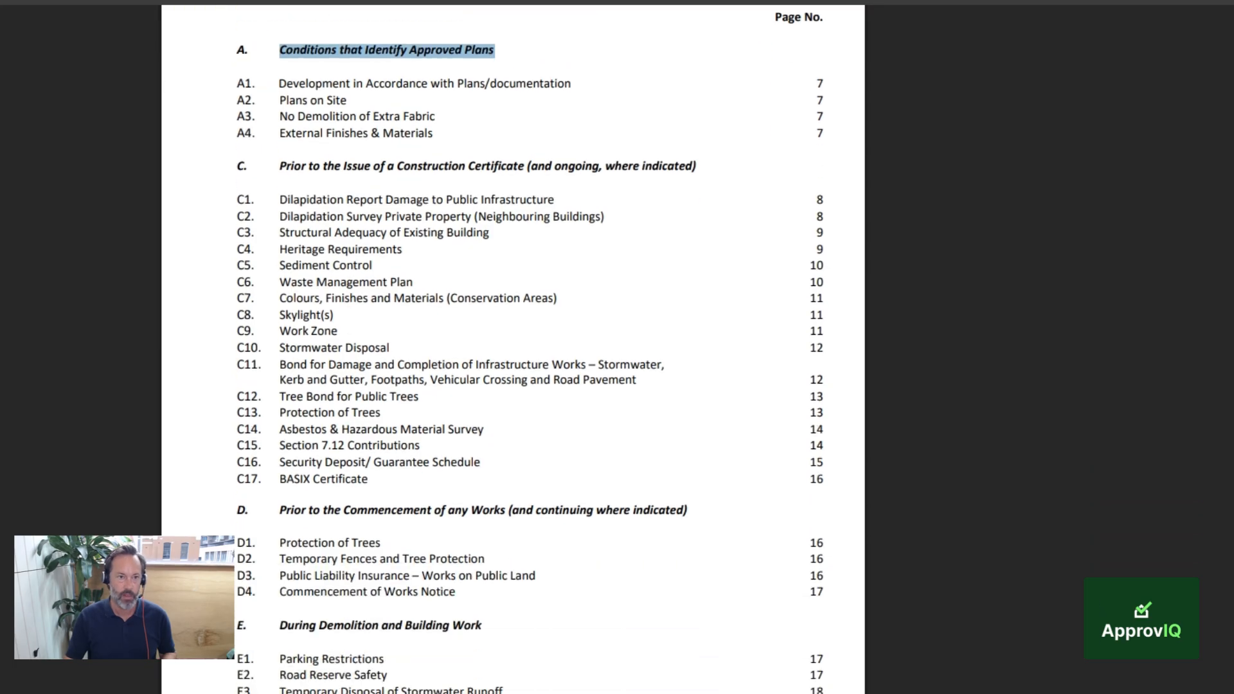
key(alt+Tab)
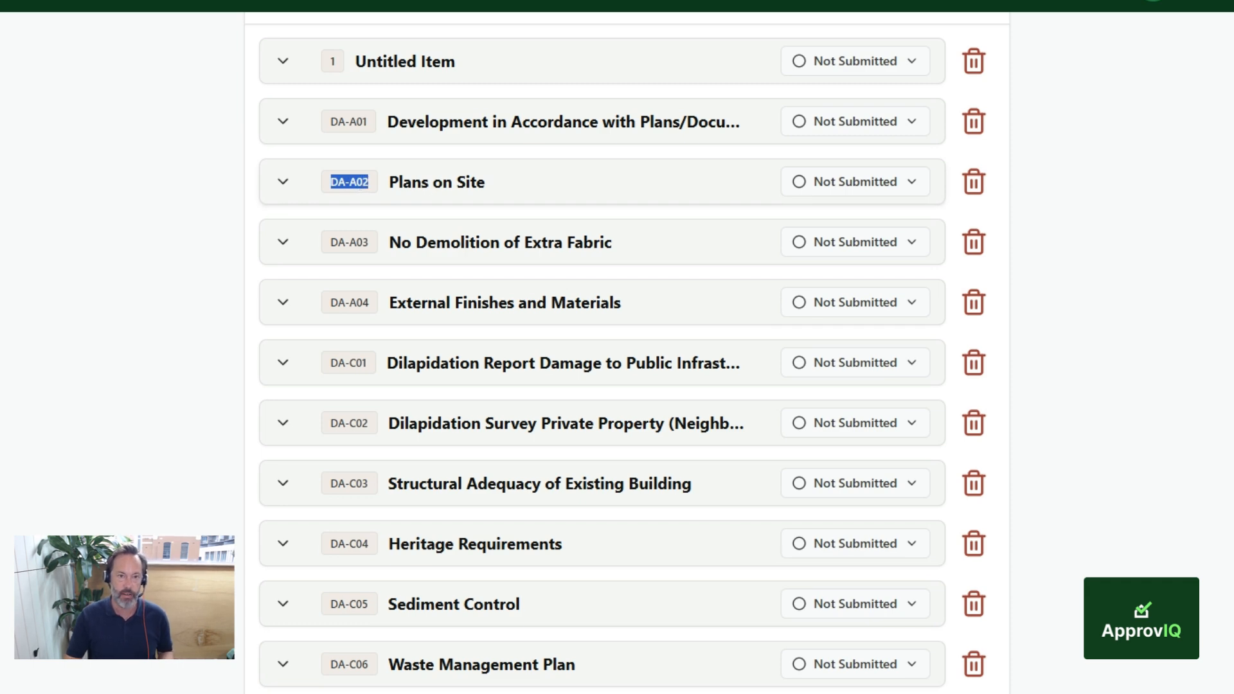
key(alt+Tab)
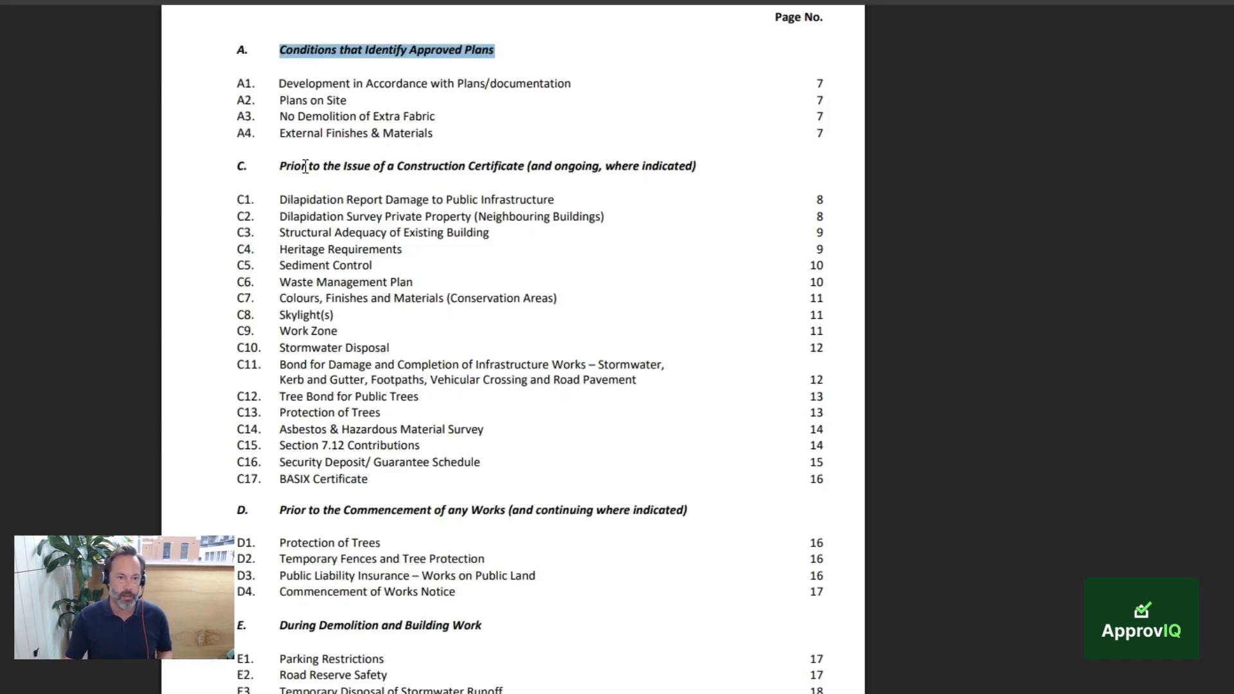
triple_click(247, 104)
key(alt+Tab)
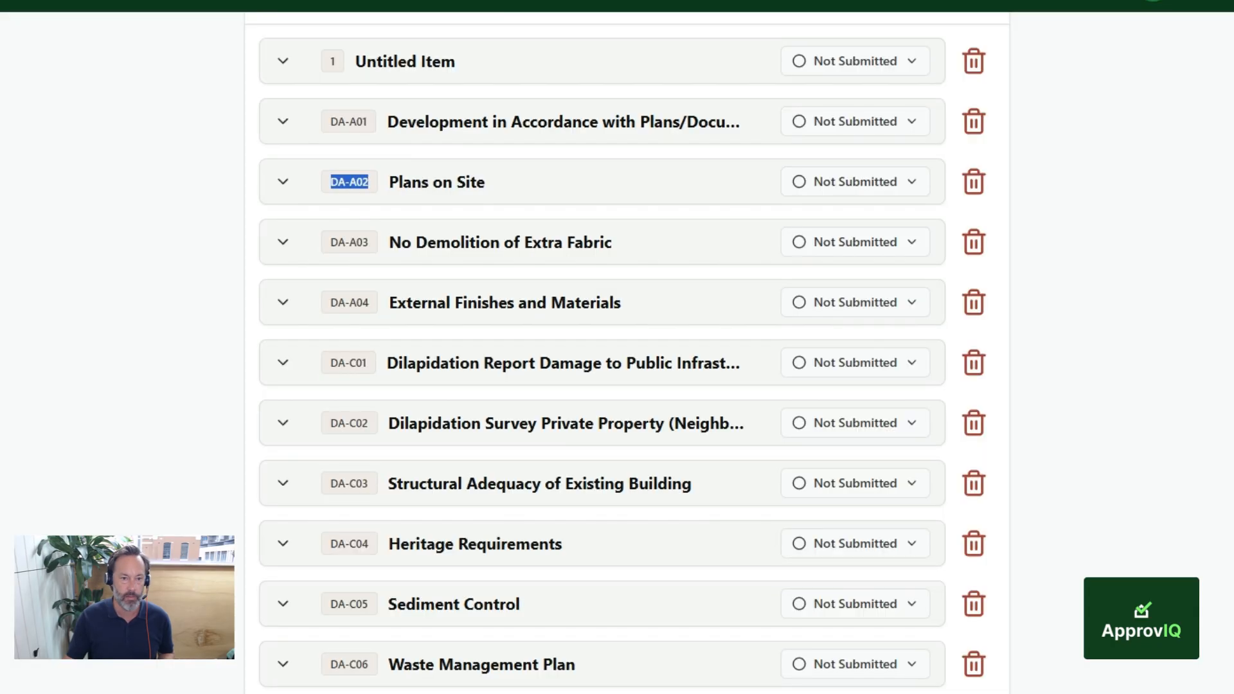
Step: Expand the DA-A02 Plans on Site item, enlarge its description and compare the paragraphs with condition A2 on page 7 of the PDF
click(284, 189)
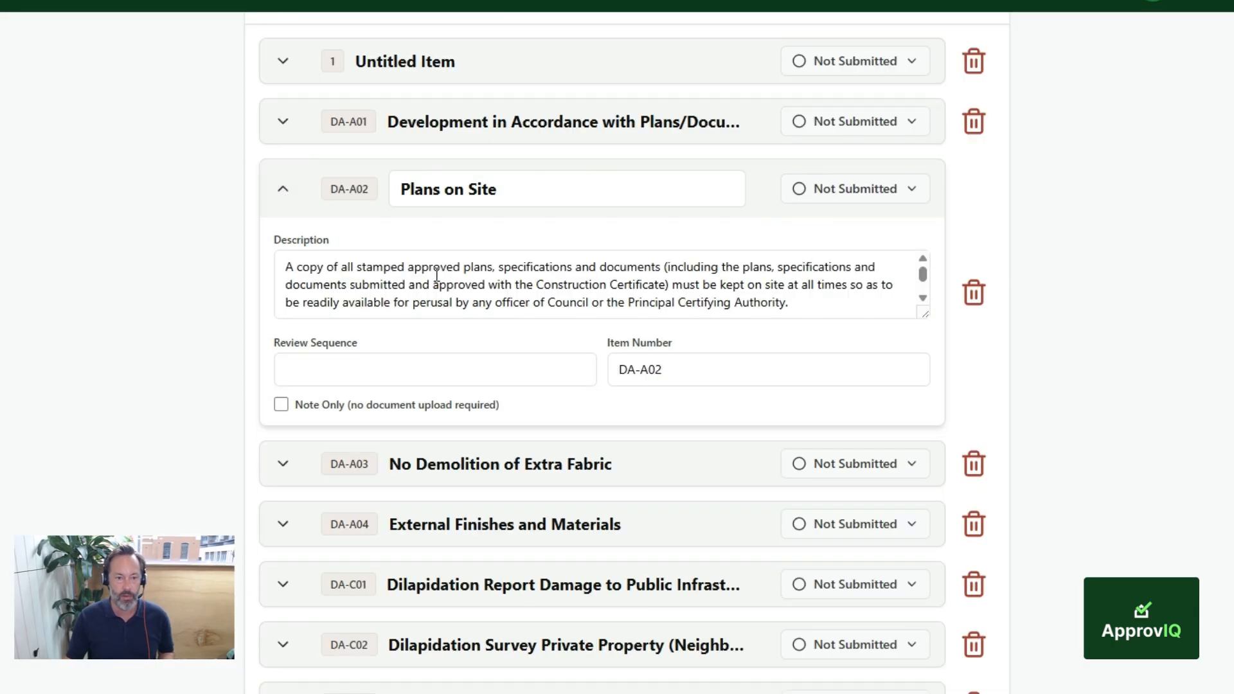
drag(916, 315, 937, 465)
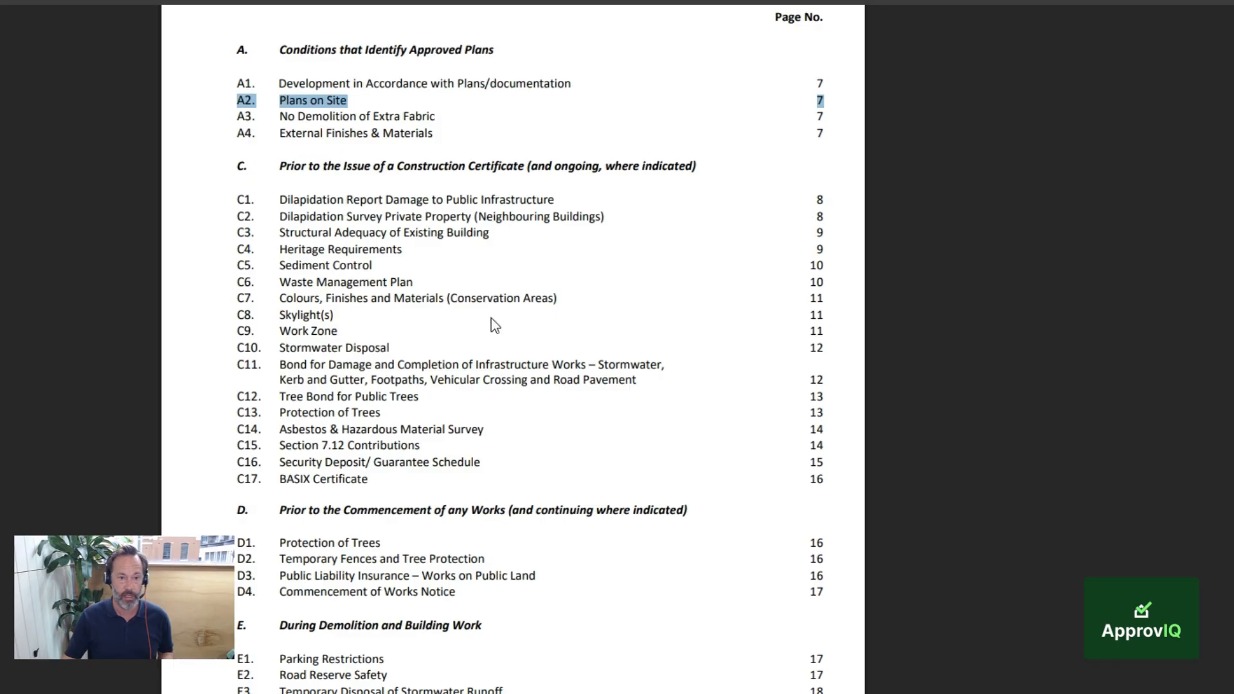
scroll(495, 322, down, 10)
scroll(498, 324, down, 20)
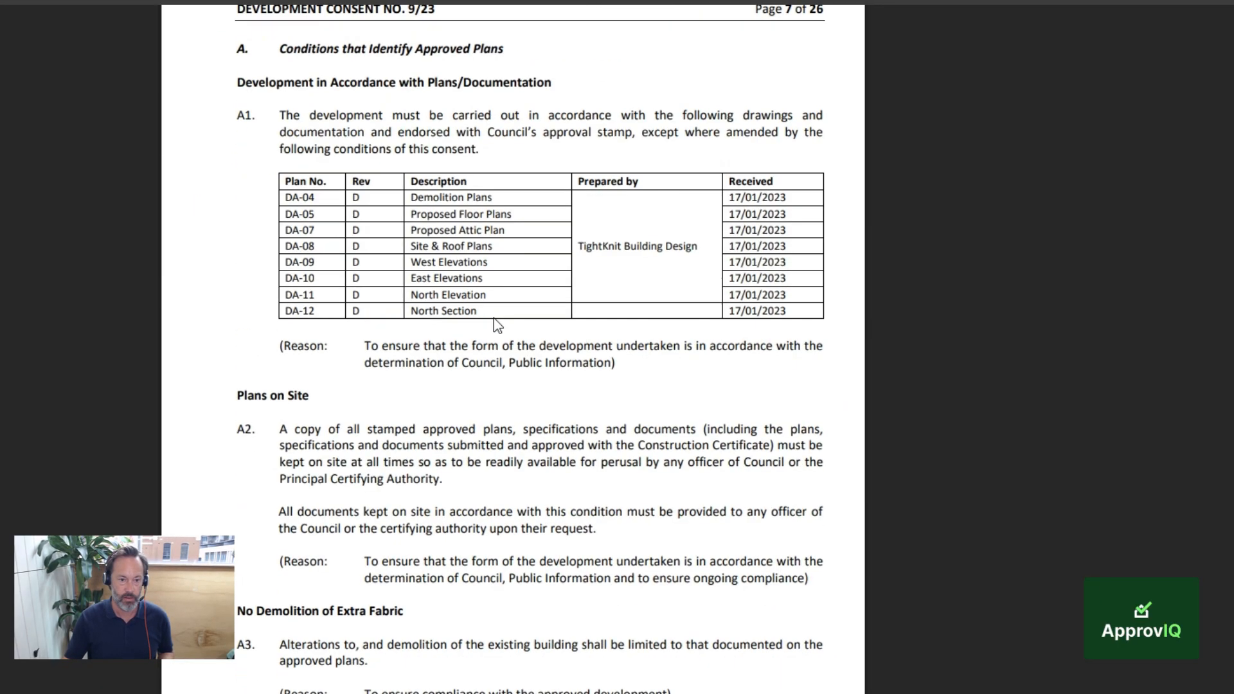
drag(280, 164, 503, 166)
drag(281, 250, 503, 262)
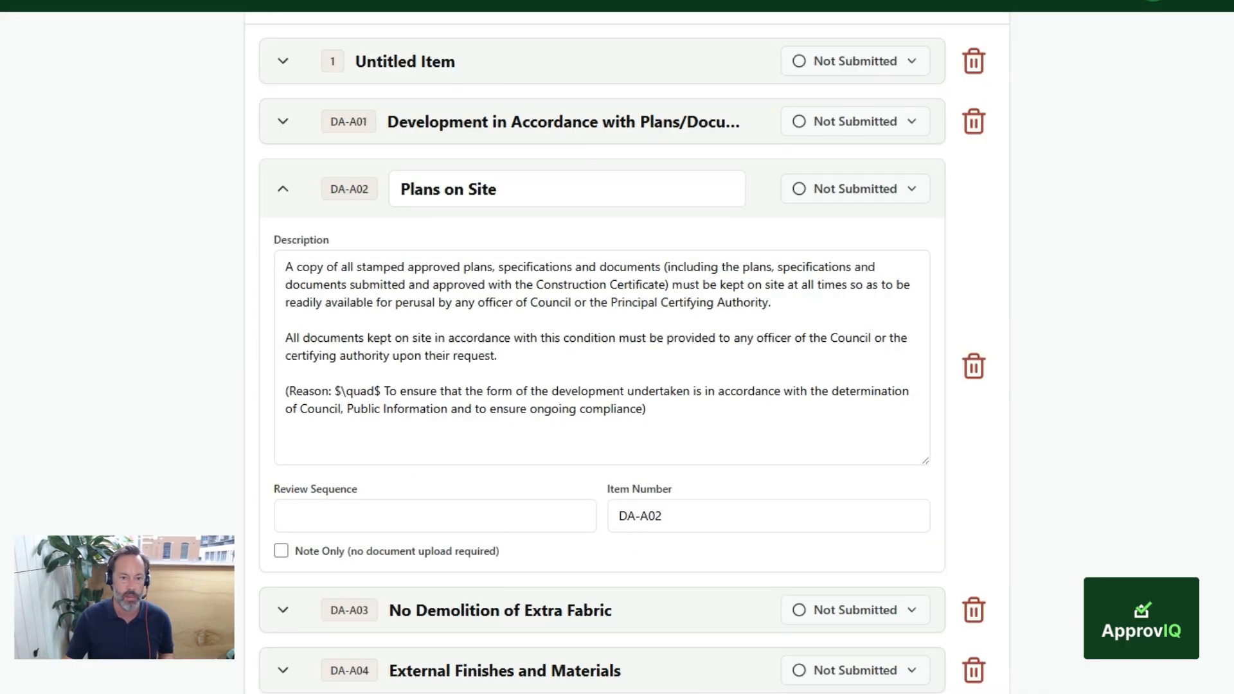
drag(286, 266, 498, 266)
drag(285, 338, 512, 341)
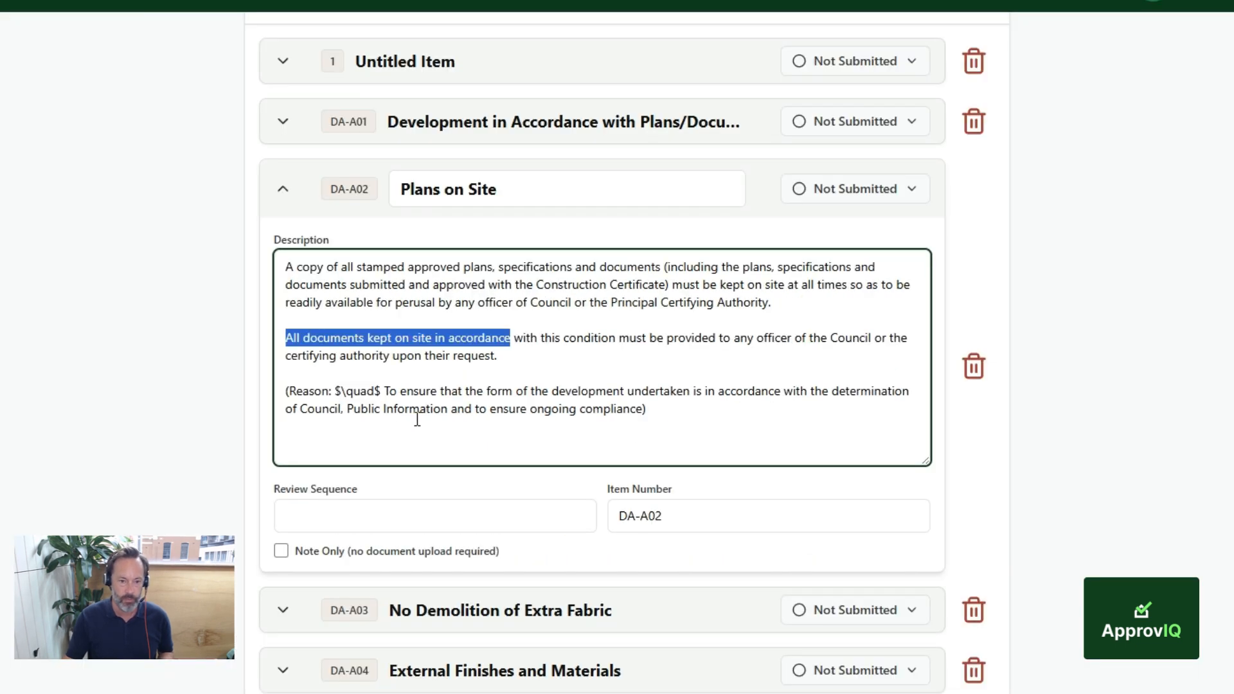
Step: Delete the stray "$\quad$" and extra space after "Reason:" in the DA-A02 description, and return to the PDF
drag(382, 391, 334, 391)
click(382, 391)
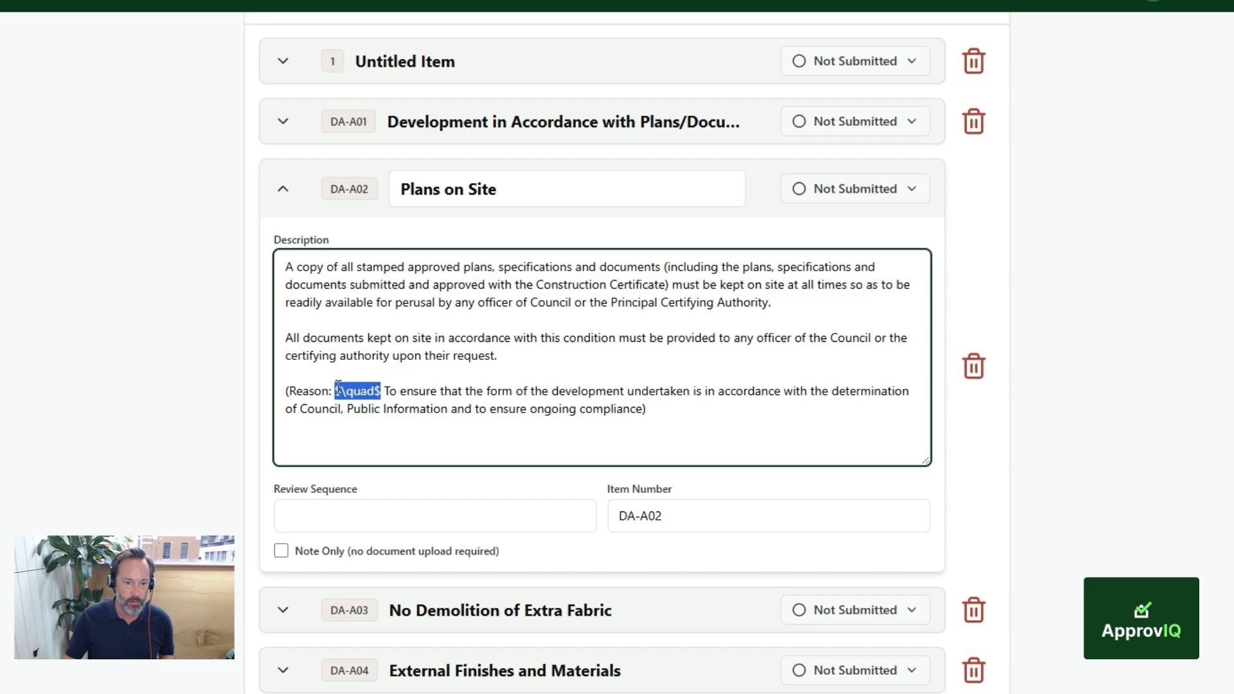
key(BackSpace)
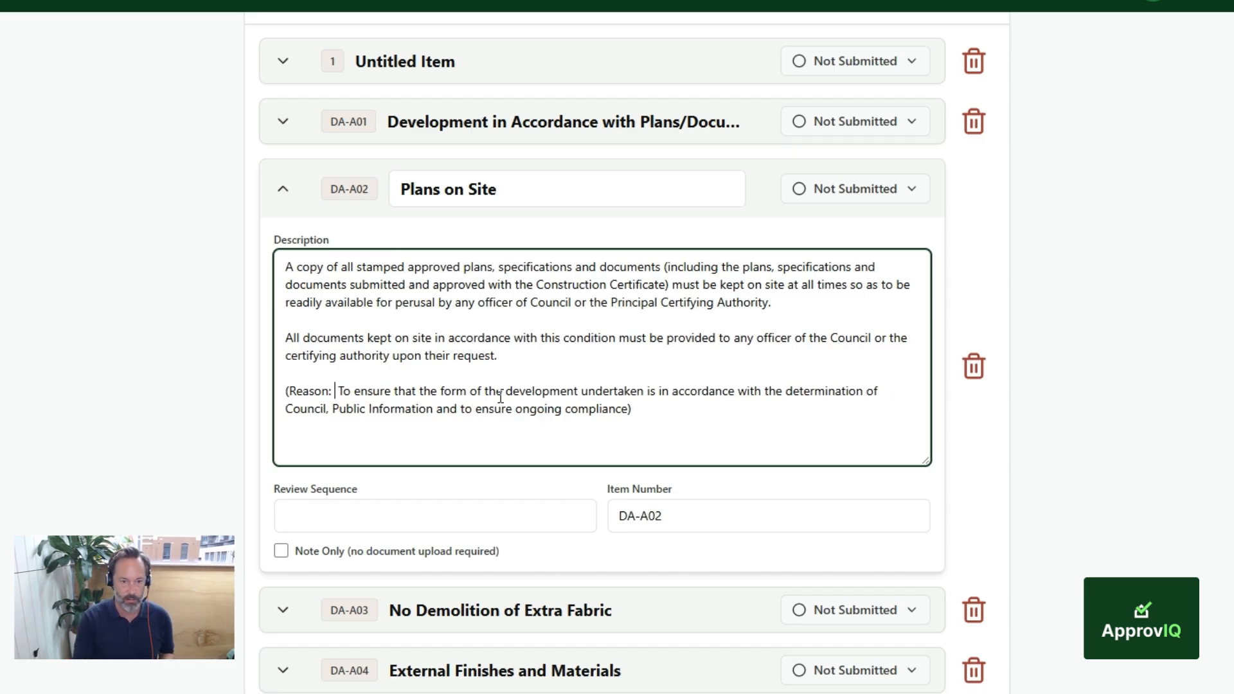
key(BackSpace)
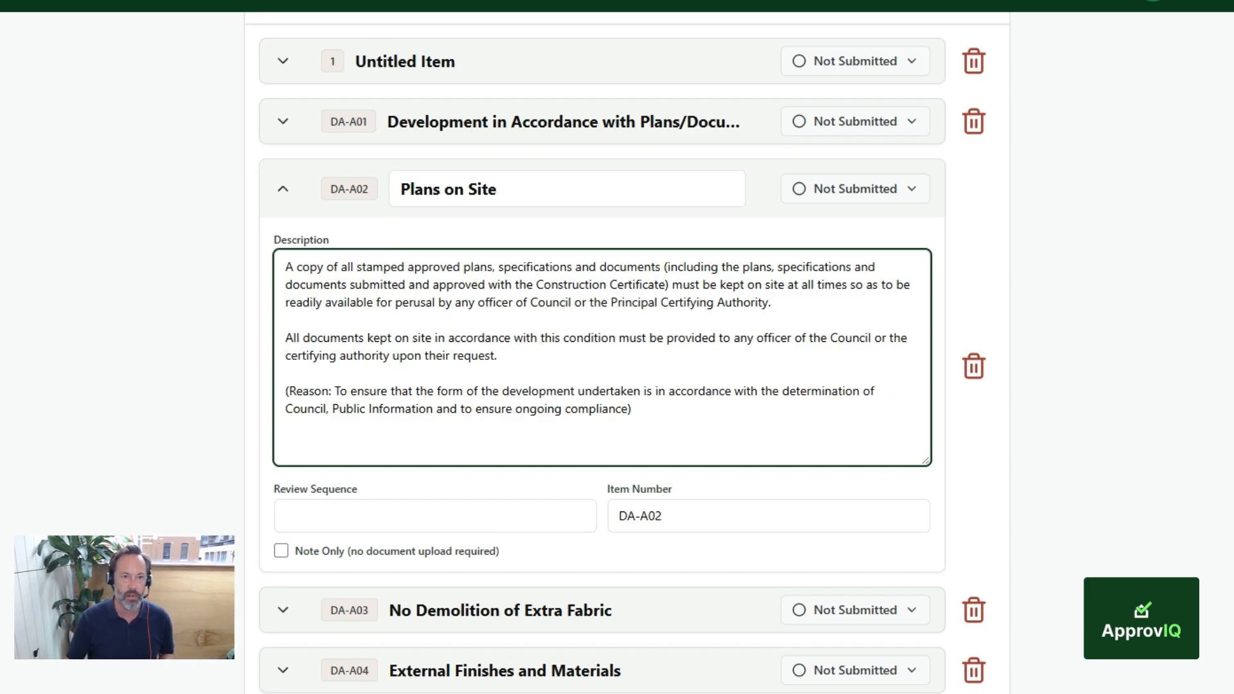
key(alt+Tab)
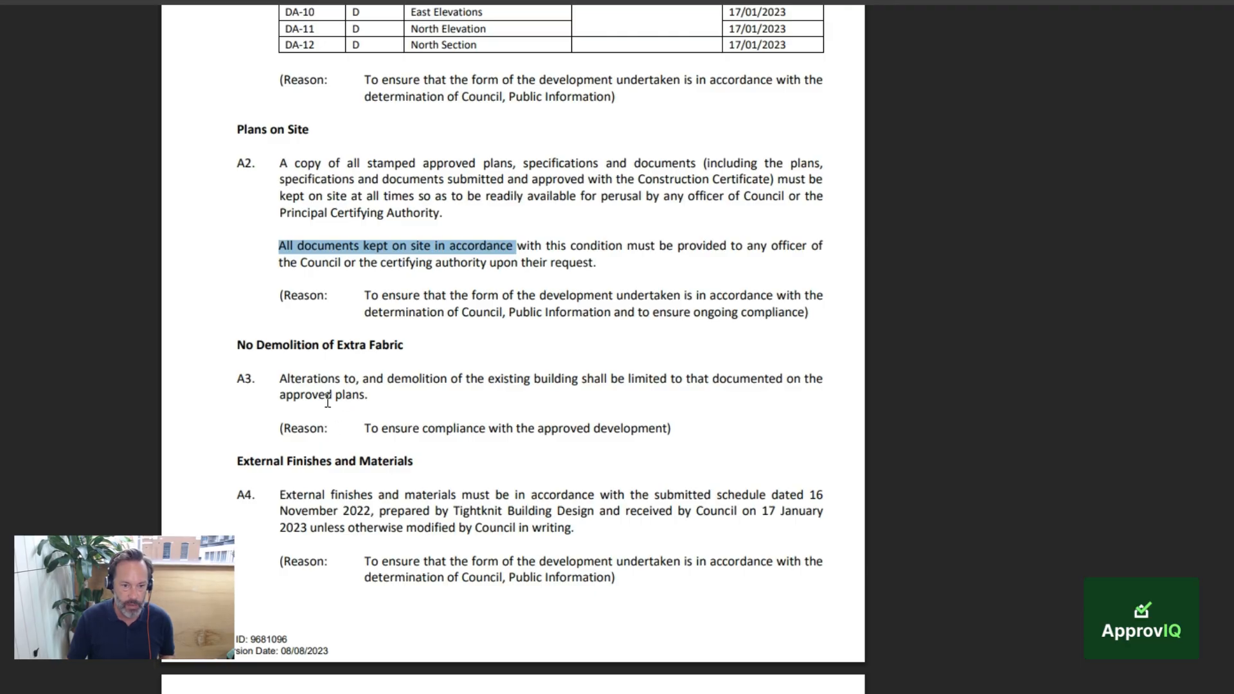